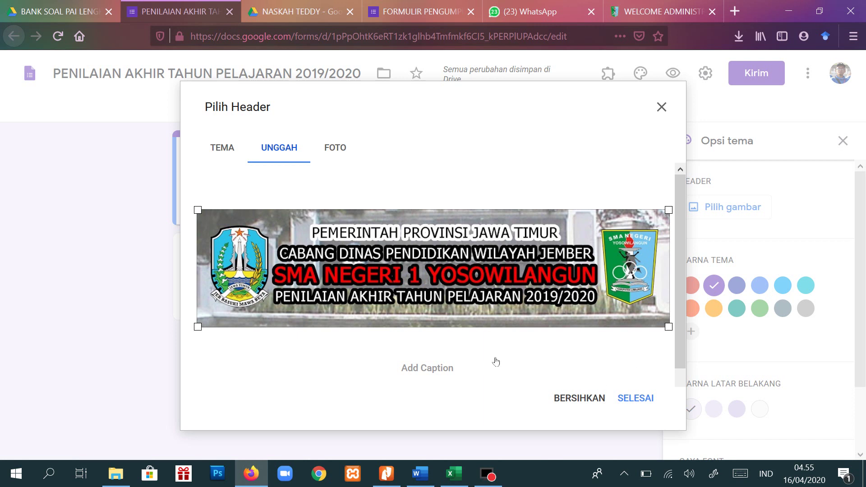
- Confirm the uploaded school banner as the form's header image
left_click(638, 400)
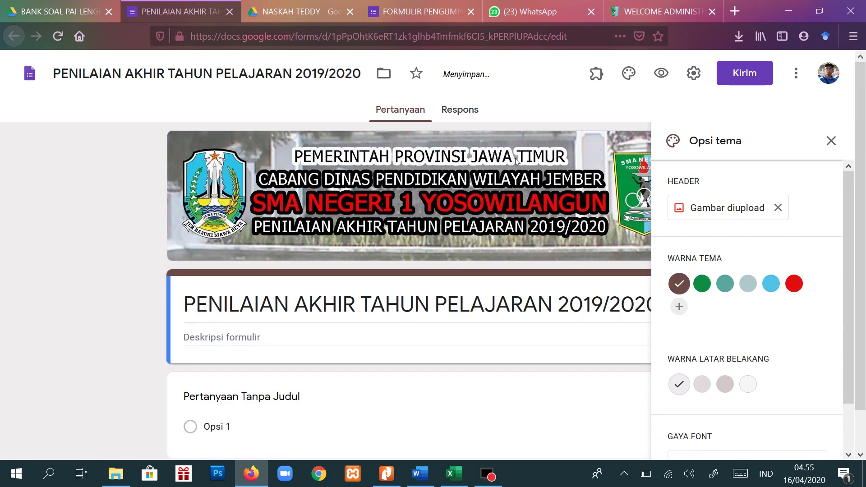
- Close the theme options panel, leaving the brown banner header applied
left_click(832, 141)
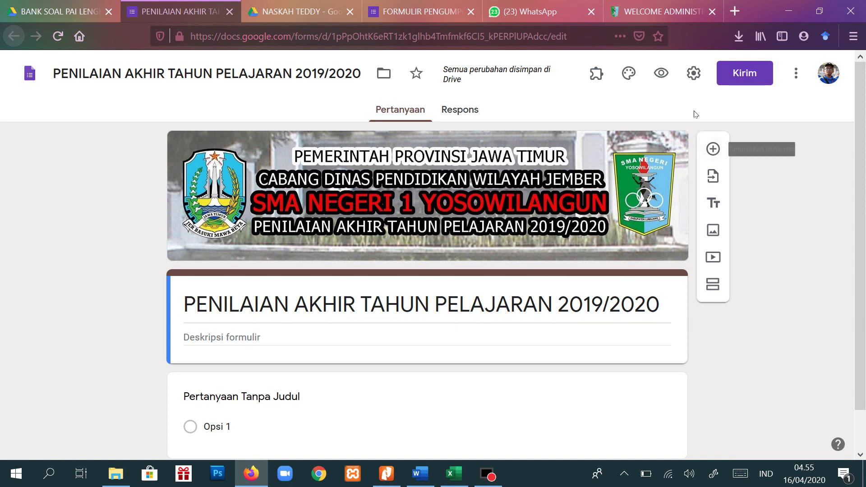
- Make the form a quiz with grades released after manual review and correct answers hidden
left_click(701, 75)
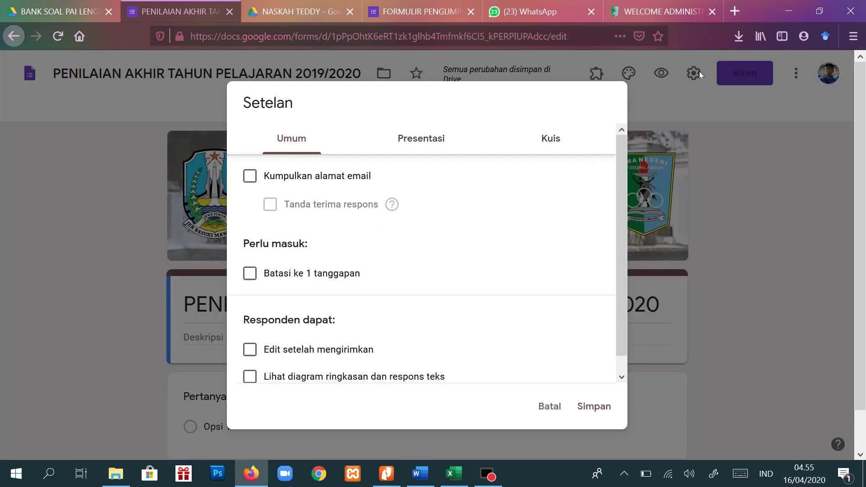
left_click(554, 139)
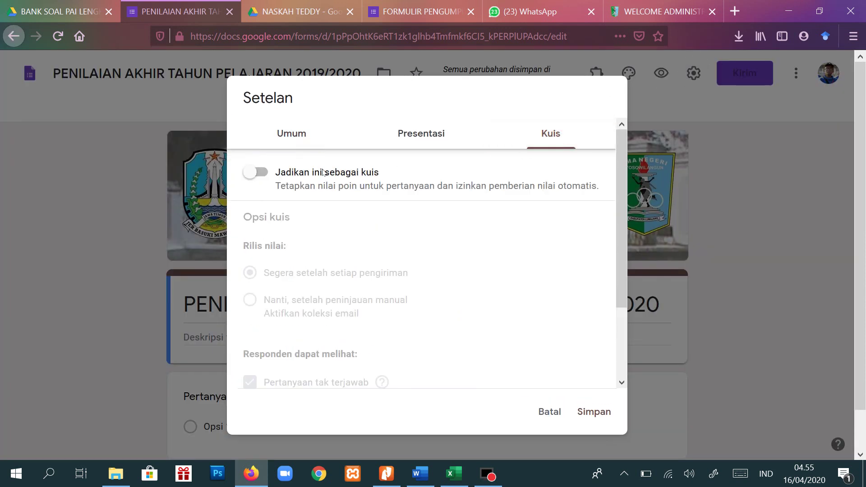
left_click(267, 173)
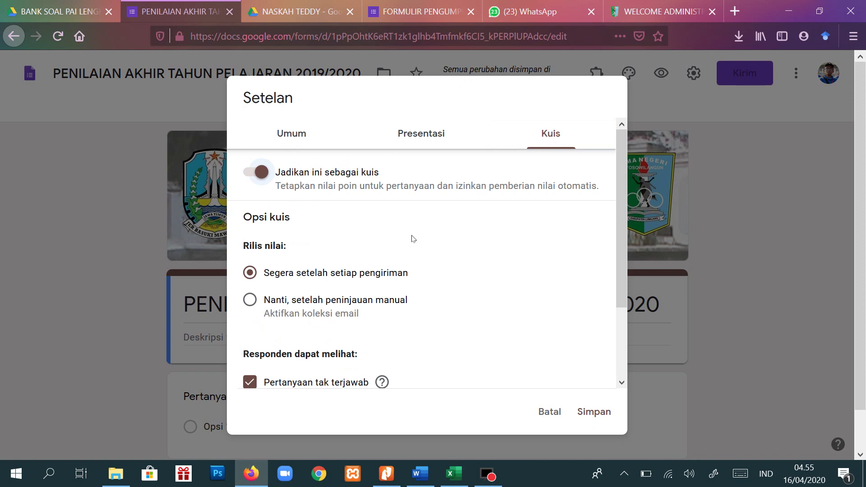
left_click_drag(623, 253, 623, 322)
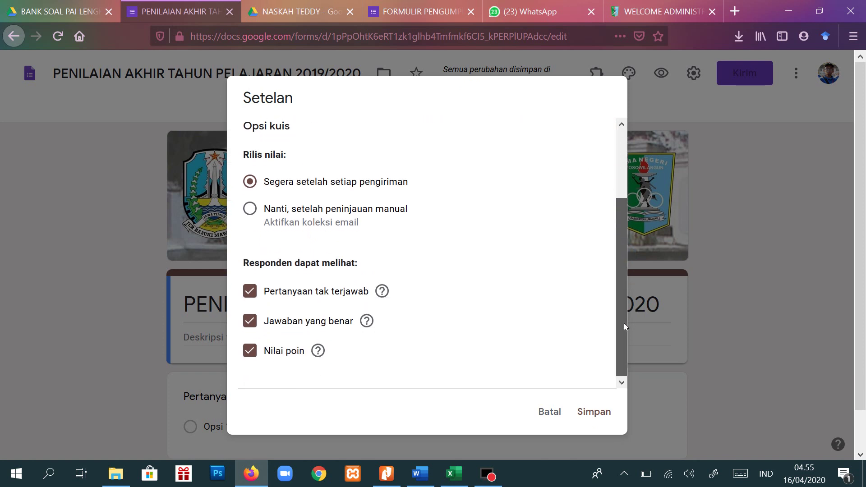
left_click(251, 210)
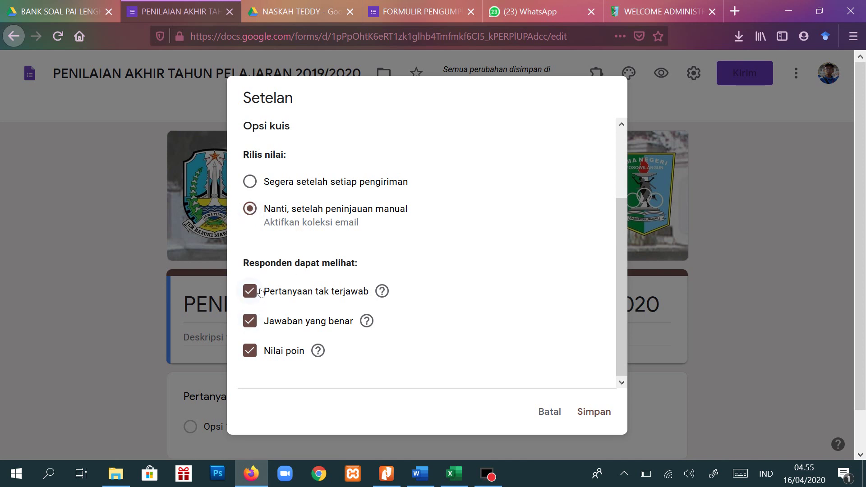
left_click(257, 324)
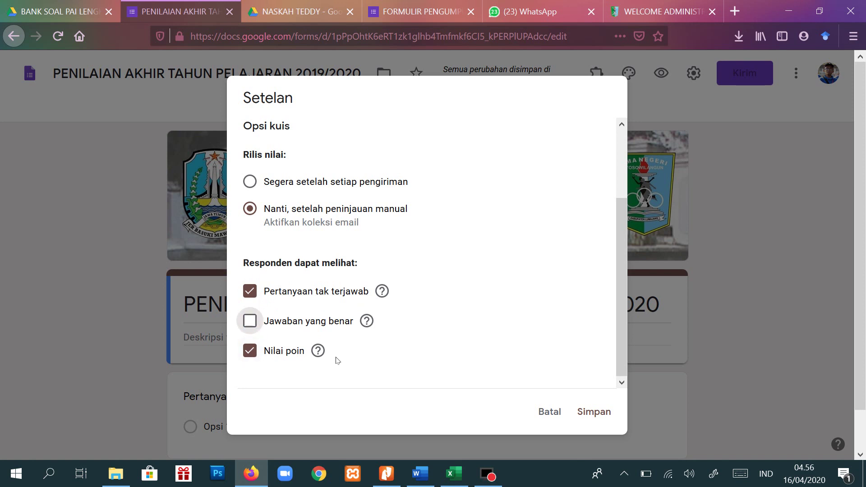
scroll(404, 259, "up", 3)
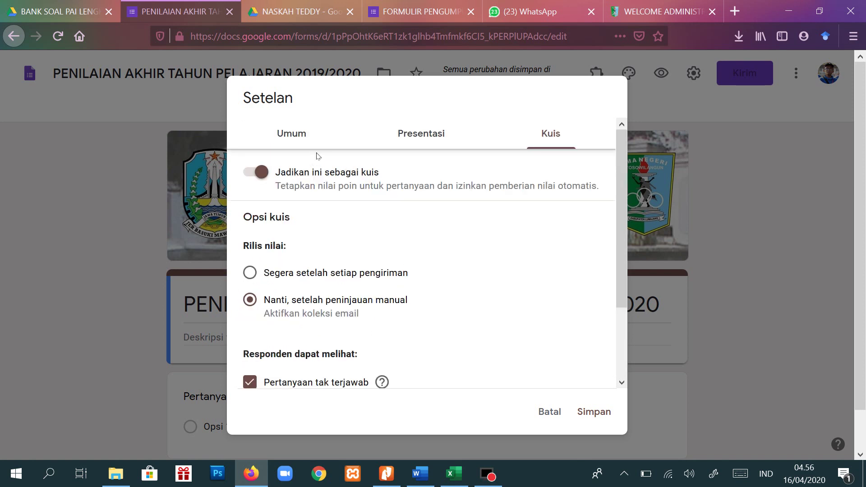
- Turn off collection of respondents' email addresses in the general settings
left_click(302, 135)
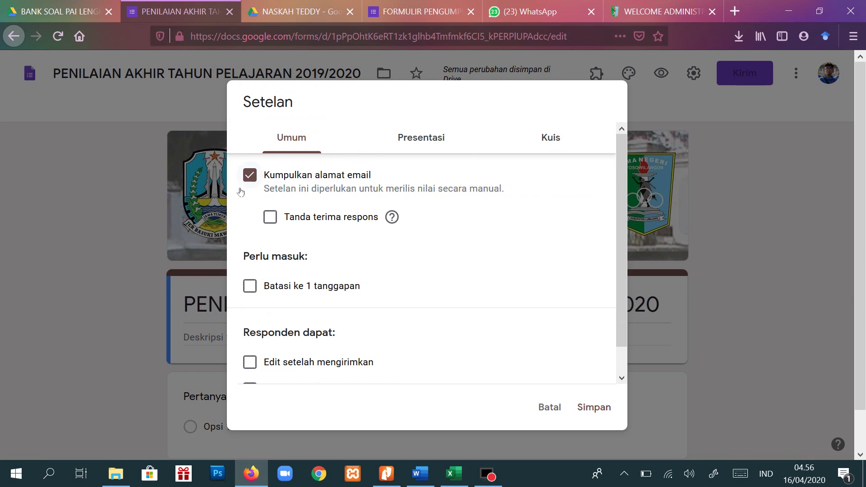
left_click(252, 176)
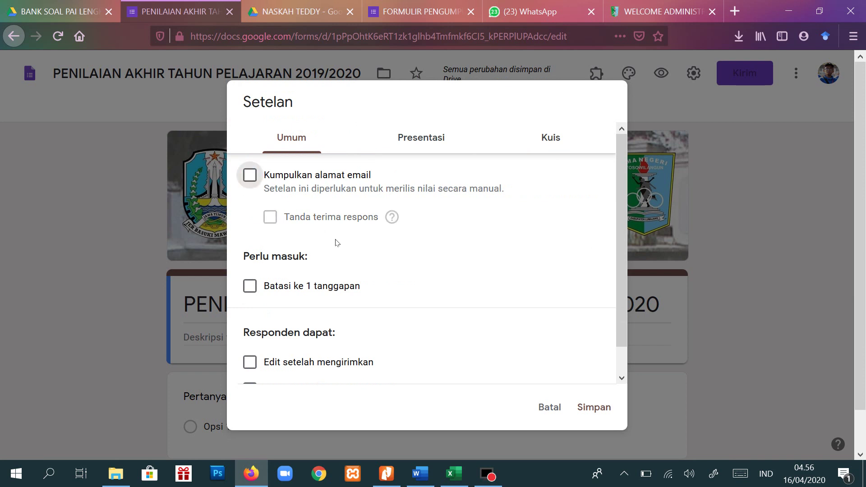
scroll(336, 242, "down", 1)
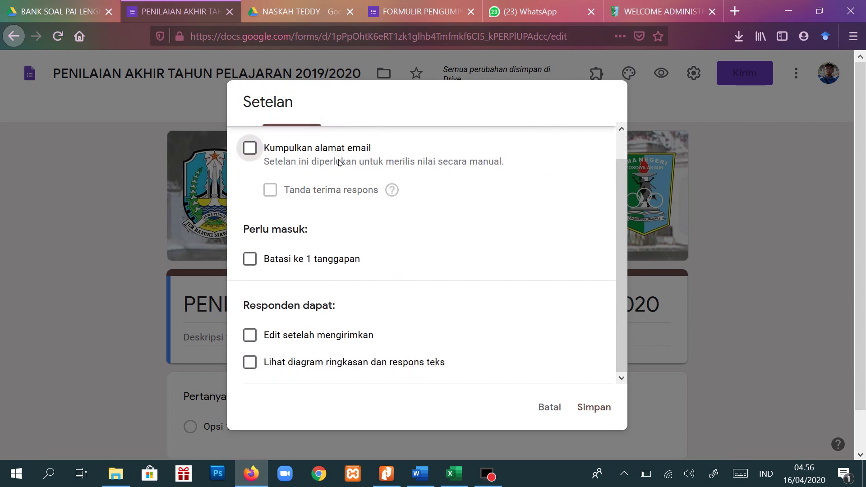
scroll(340, 163, "up", 1)
left_click(422, 141)
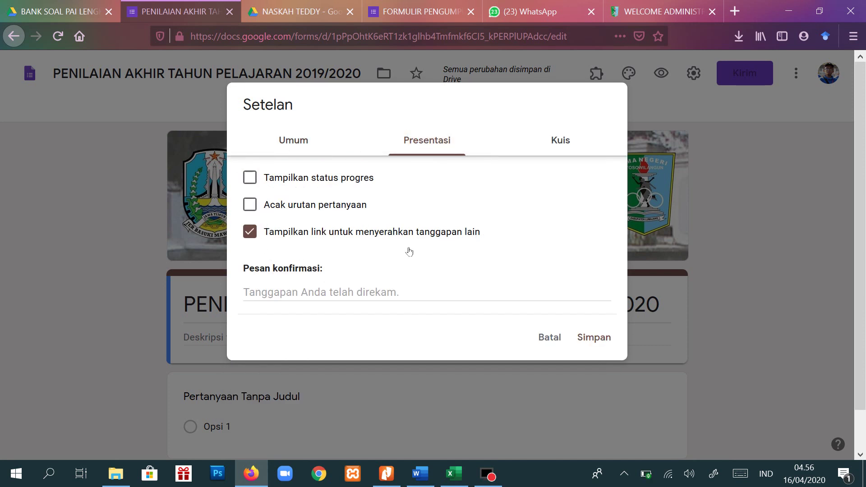
- Enable progress bar and question shuffling, set confirmation 'TERIMAKASIH TELAH MENGERJAKAN SELURUH SOAL. SELAMAT BELAJAR', and save
left_click(250, 178)
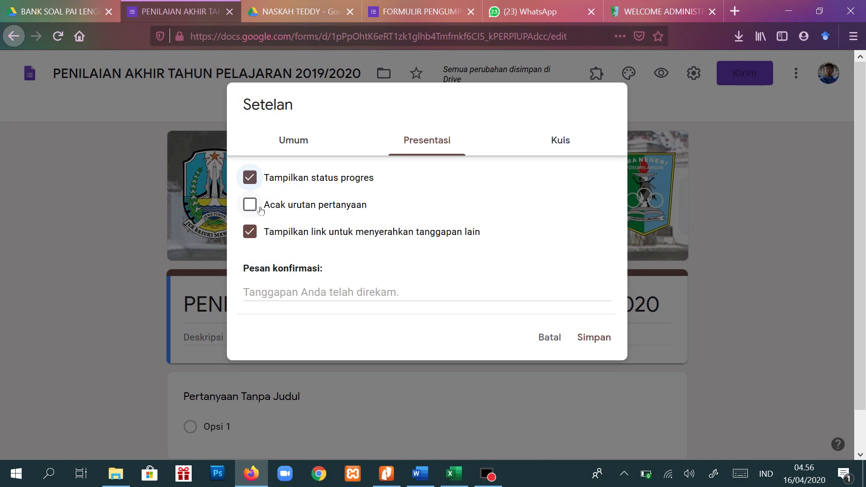
left_click(257, 206)
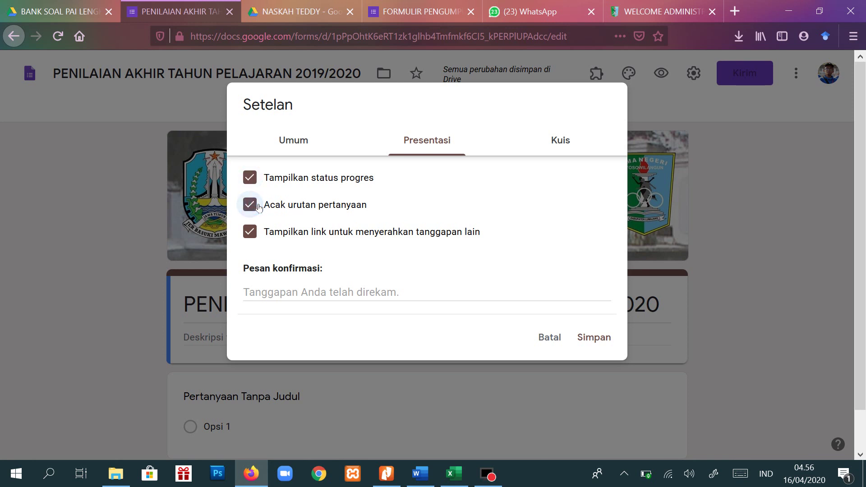
left_click(321, 292)
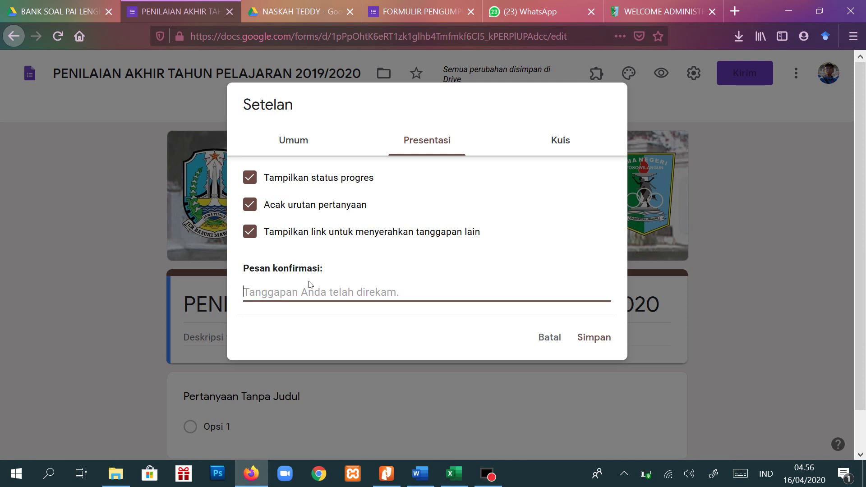
type("TERIMAKASIH TELAH MENGERJAKAN SELURUH SOAL")
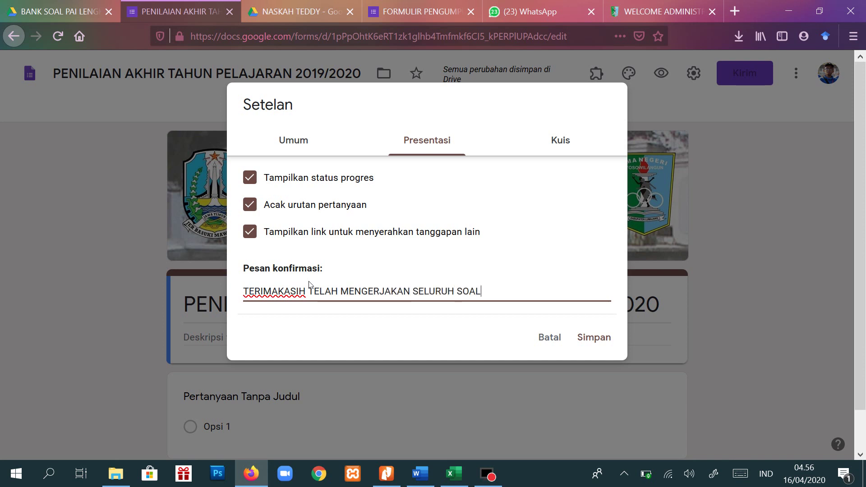
type(". SELAM")
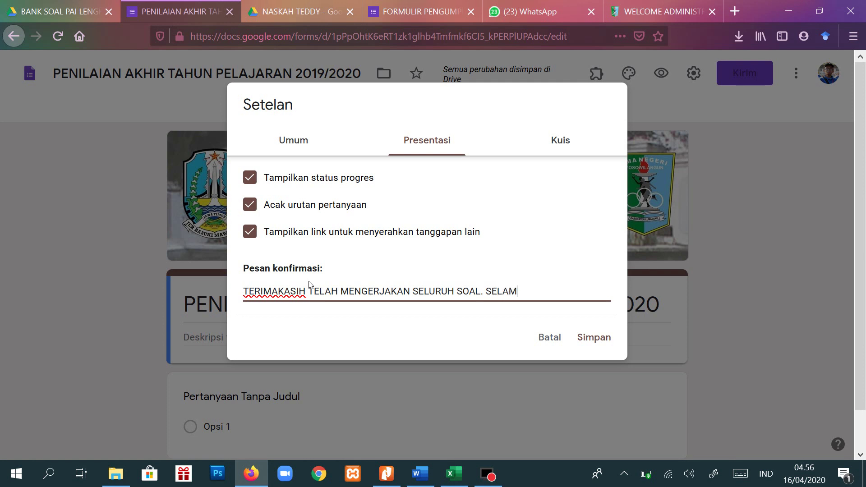
type("AT BELAJAR")
left_click(602, 338)
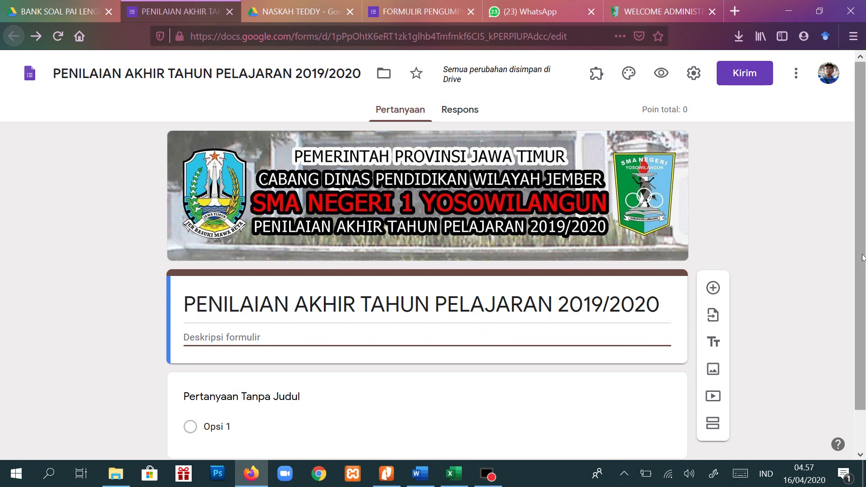
- Write the description lines '1. isilah seluruh Identitas dengan sesuai' and '2. Berdoalah sebelum mengerjakan soal'
scroll(859, 247, "down", 2)
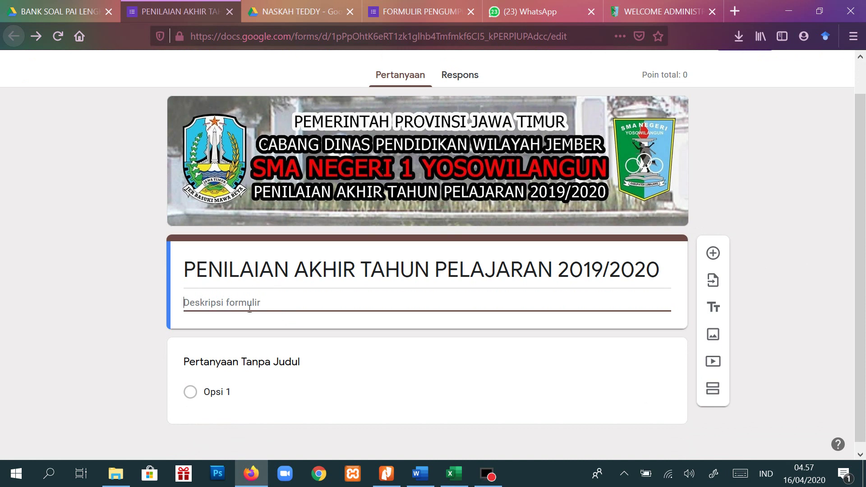
type("1. ")
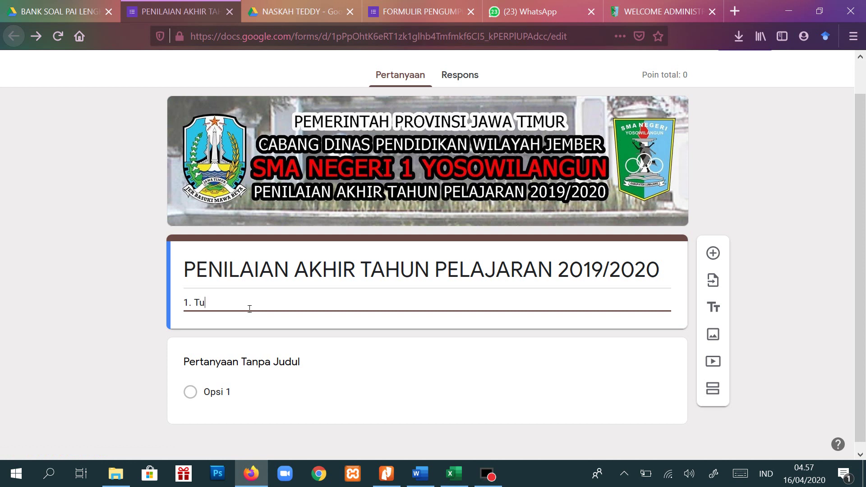
type("isilah seluruh Identitas dengan sesuai")
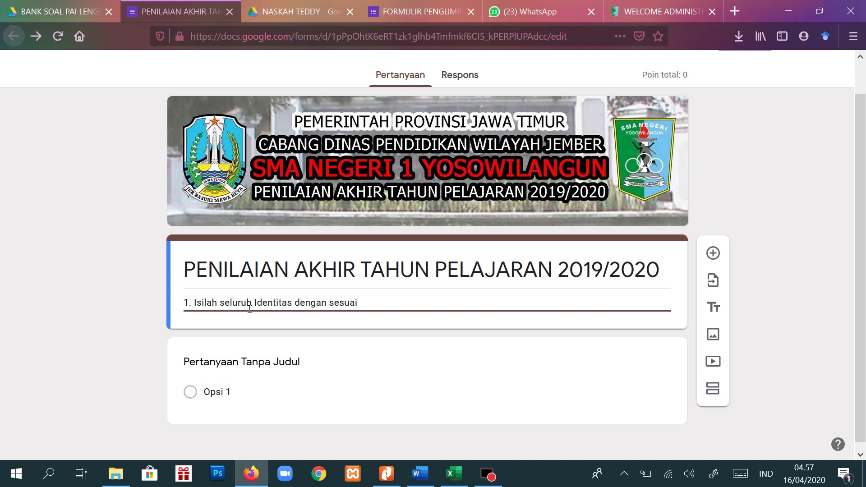
key("Return")
type("2.")
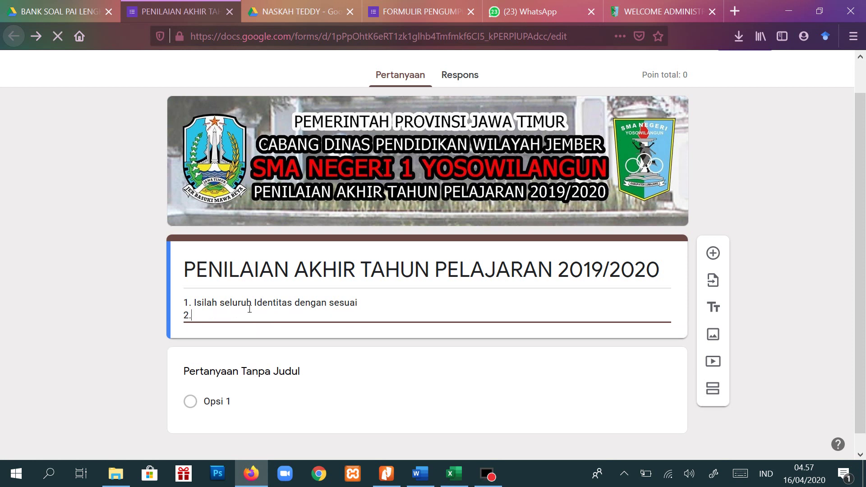
type(" Berdoalah sebelum m")
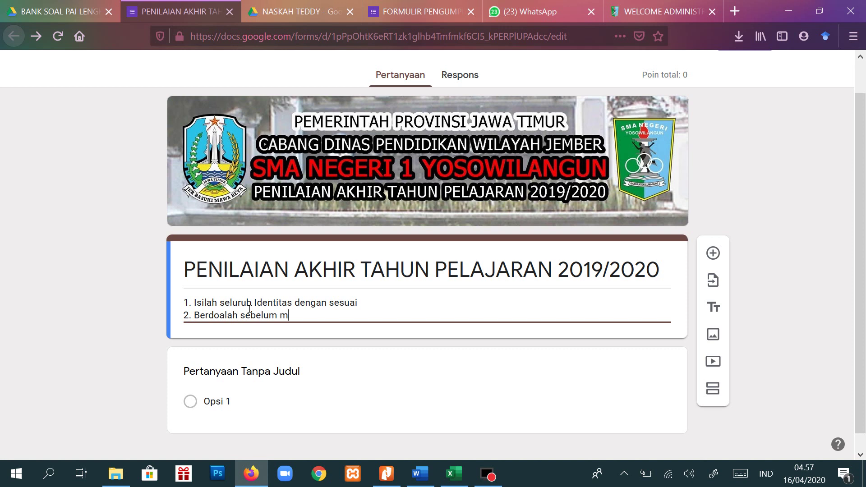
type("engerjakan soal")
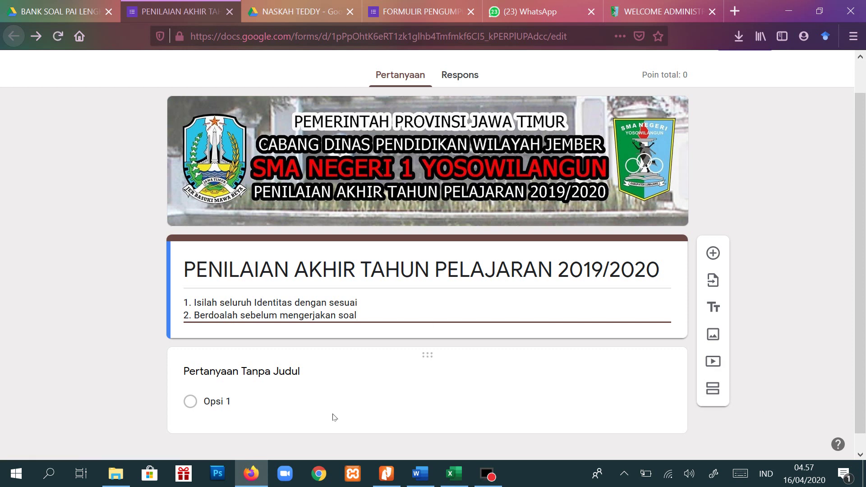
scroll(273, 381, "down", 1)
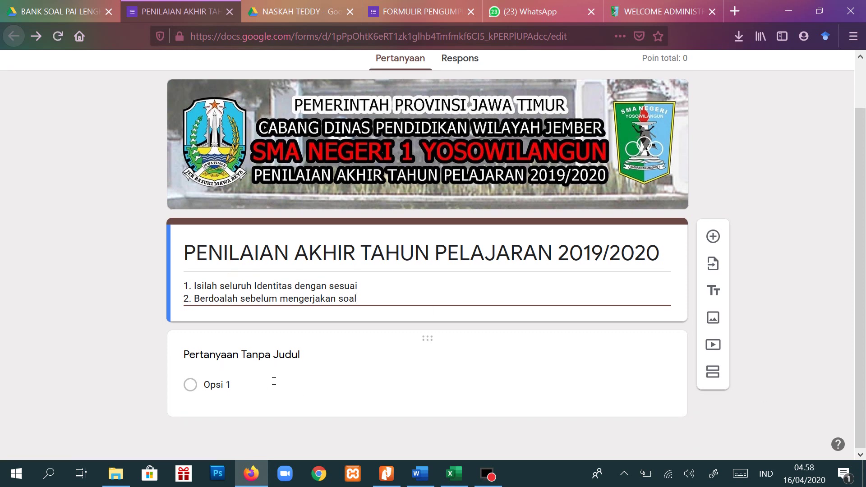
- Title the first question NAMA LENGKAP and make it required
left_click(263, 356)
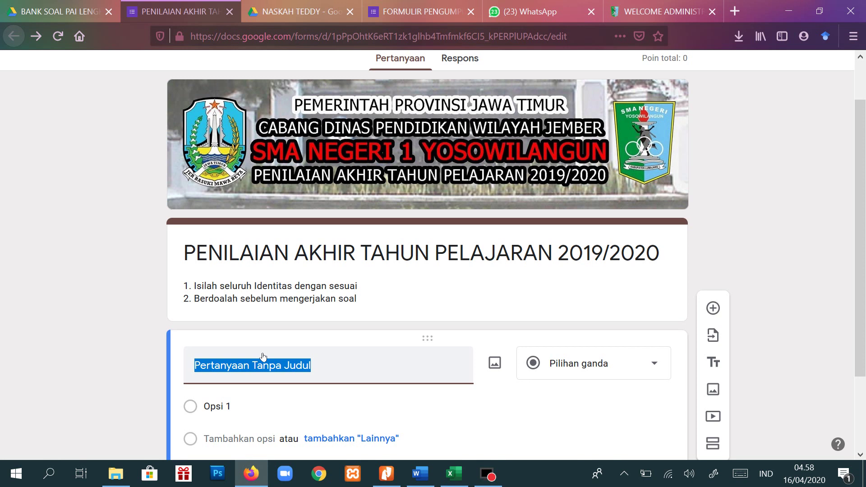
type("NAMA")
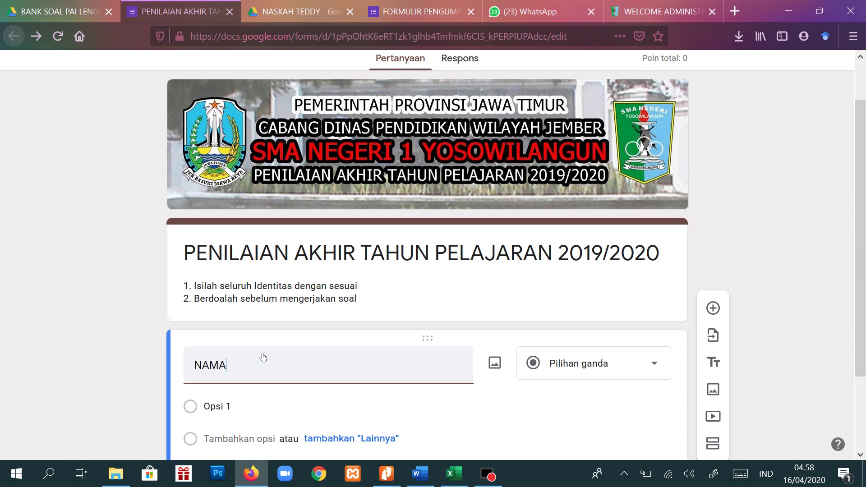
type(" LENGKAP")
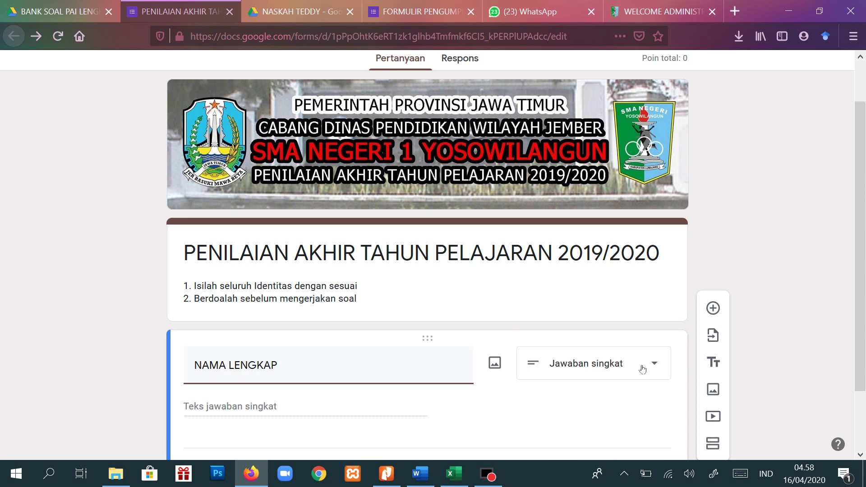
scroll(643, 364, "down", 2)
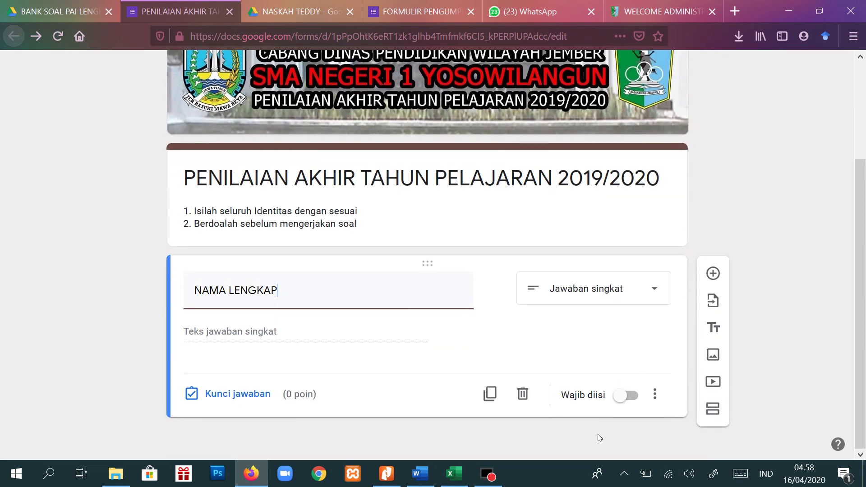
left_click(630, 396)
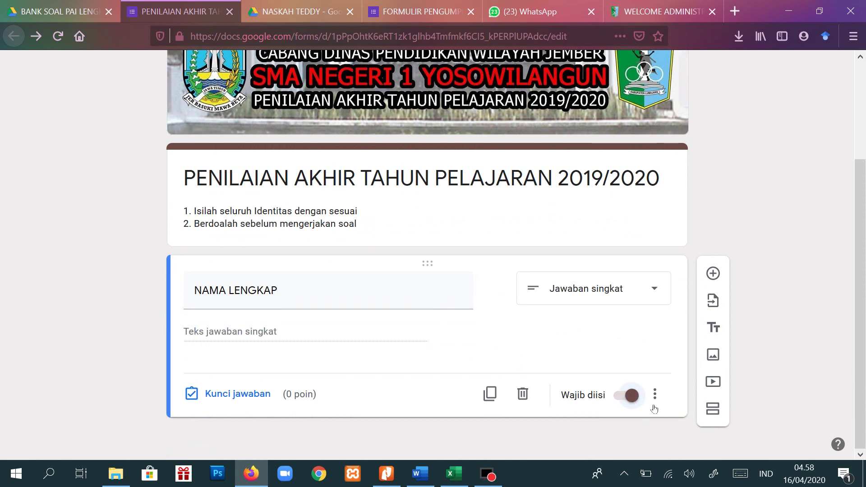
- Describe NAMA LENGKAP as 'ISIKAN DENGAN NAMA LENGKAP MENGGUNAKAN HURUF KAPITAL' and add another question
left_click(655, 395)
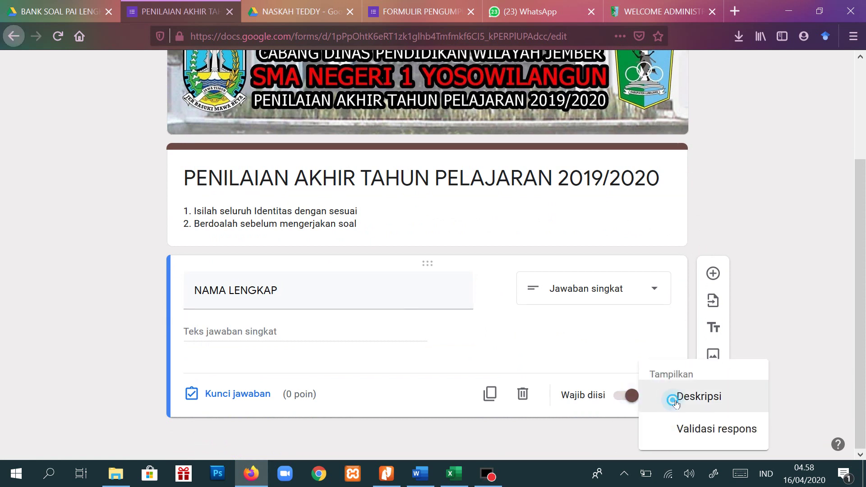
left_click(675, 397)
type("I")
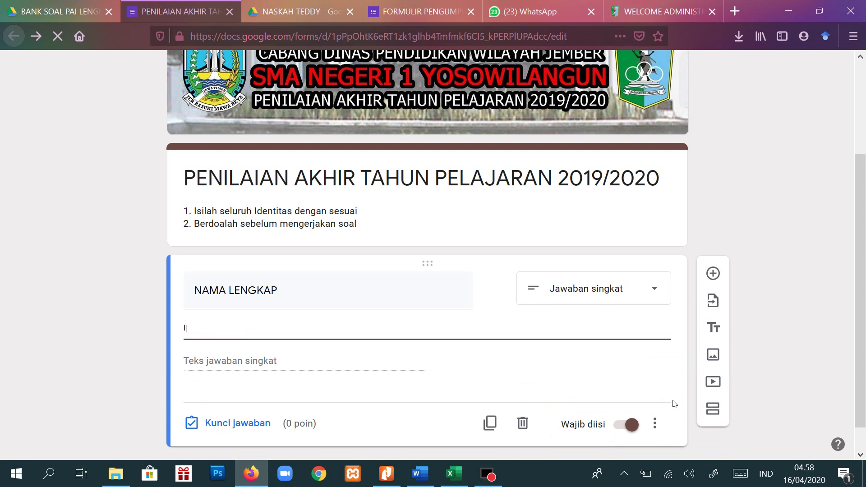
type("SIKAN DENGAN NAMA LENGKAP")
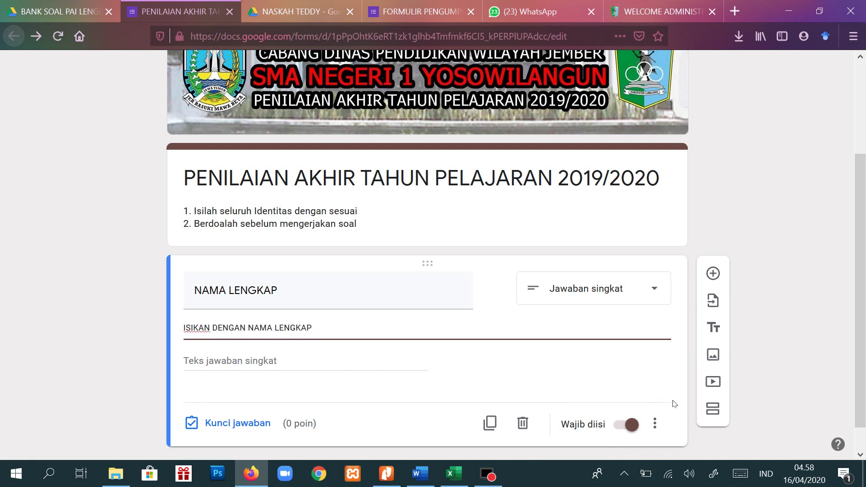
type(" MENGGUNAKAN HURUF KAPITAL")
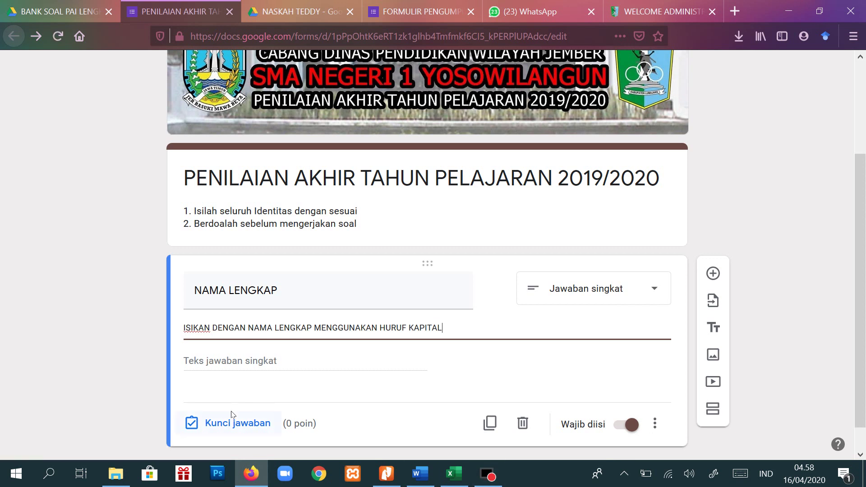
scroll(311, 365, "down", 1)
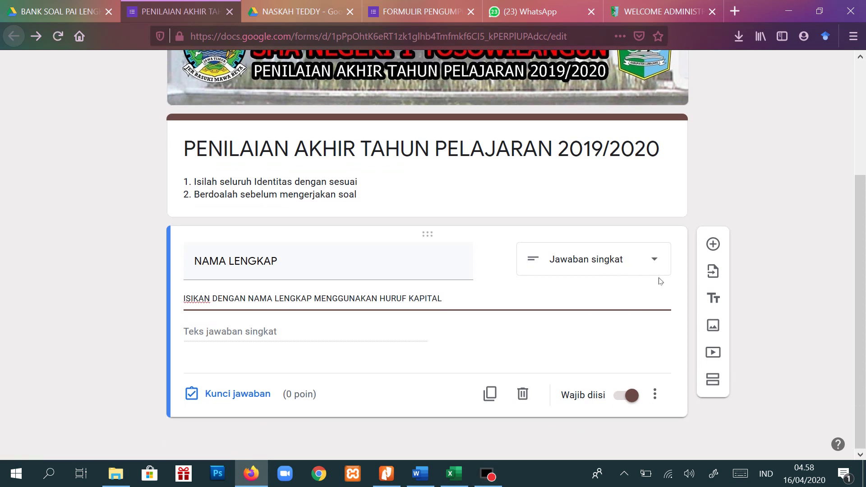
left_click(720, 246)
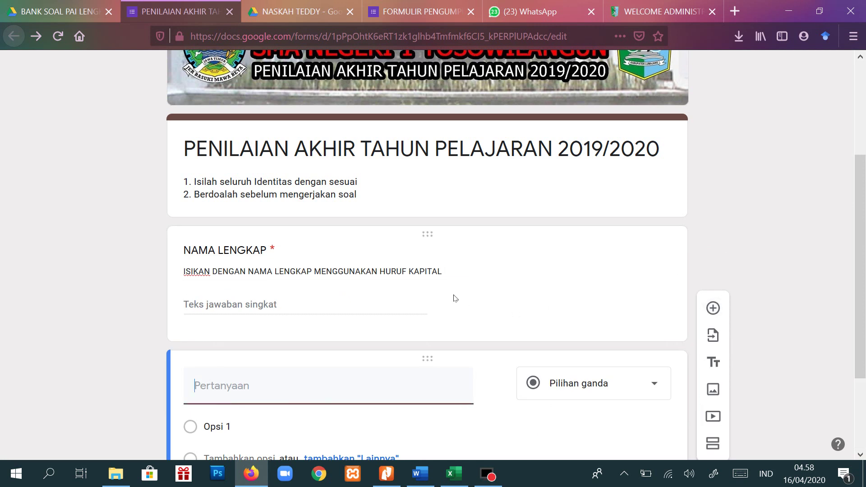
- Title the question NOMOR PESERTA UJIAN with numbers-only validation and error 'HANYA BERISI ANGKA'
type("NOMOR")
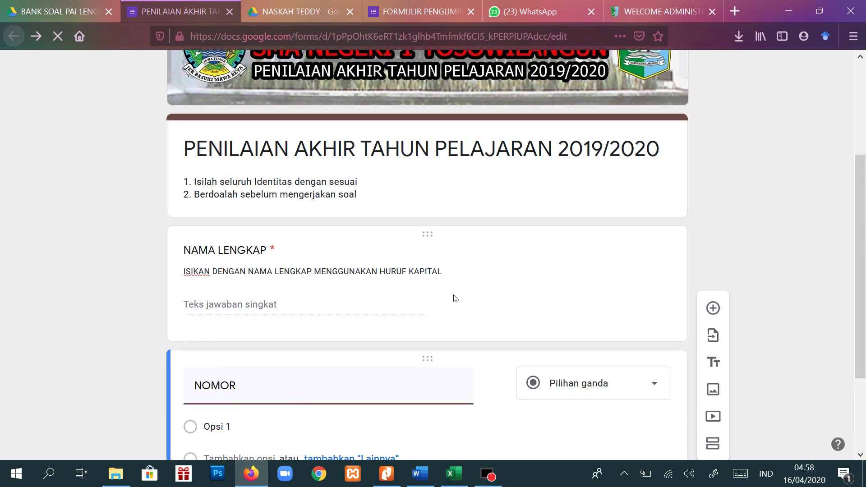
type(" PESERTA UJIAN")
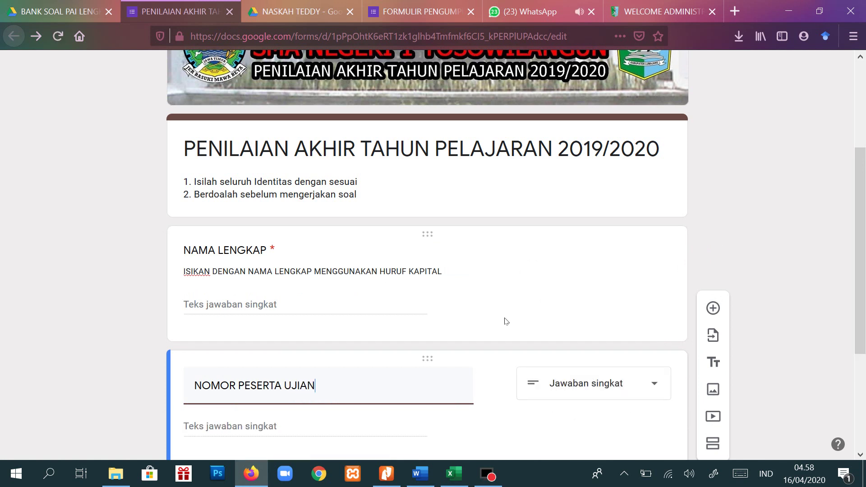
scroll(501, 319, "down", 3)
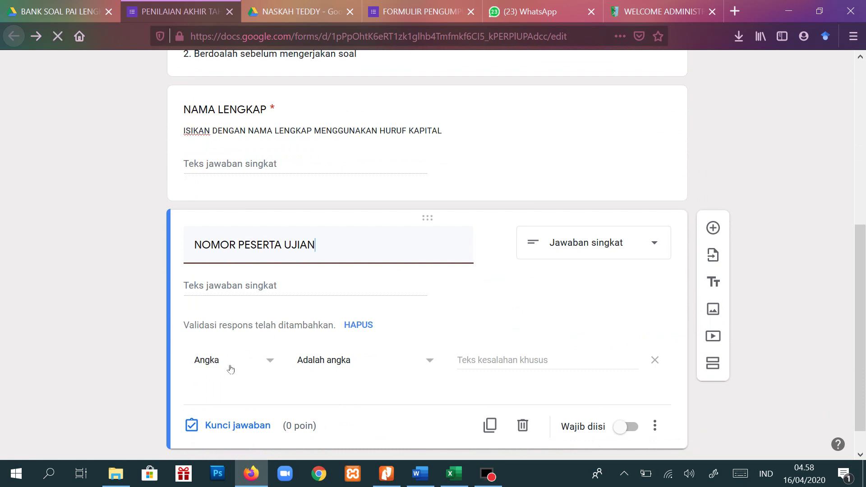
left_click(471, 363)
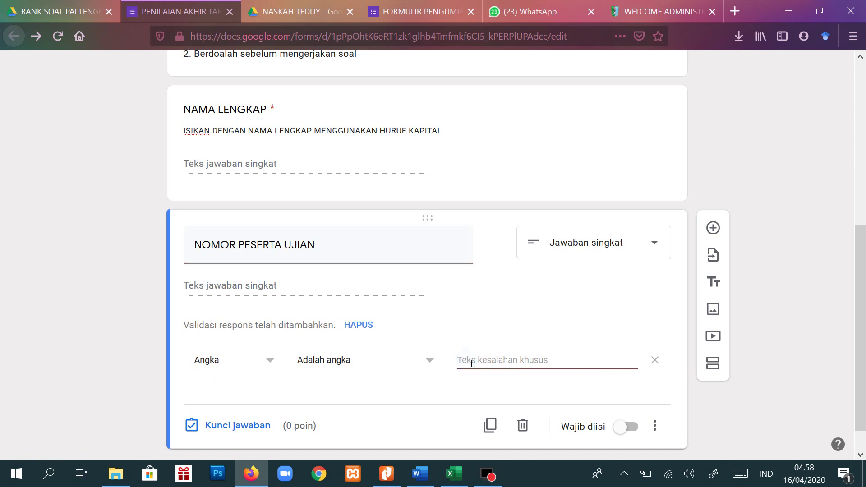
type("HANYA BERISI")
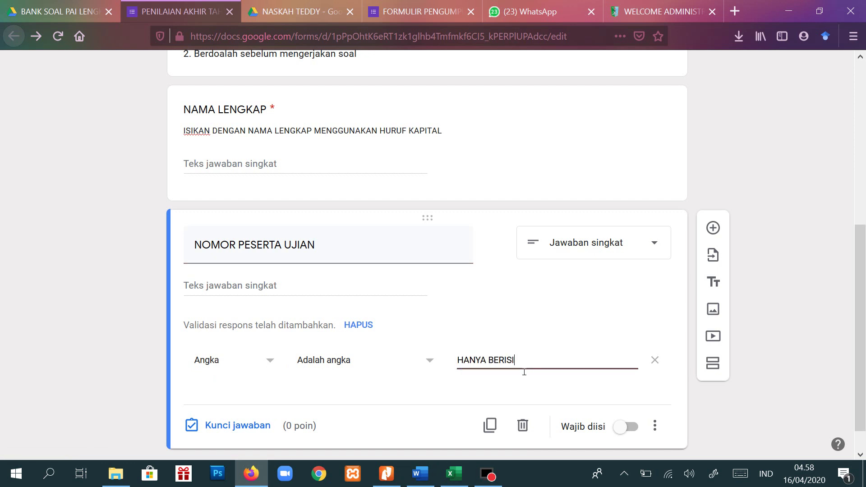
type(" ANGKA")
- Make NOMOR PESERTA UJIAN required with description 'ISIKAN DENGAN NOMOR UJIAN YANG SESUAI'
left_click(626, 427)
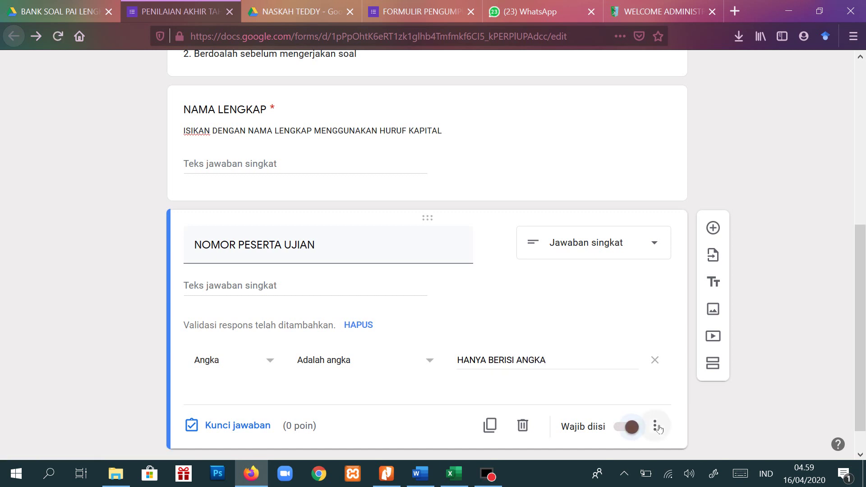
left_click(654, 426)
left_click(688, 401)
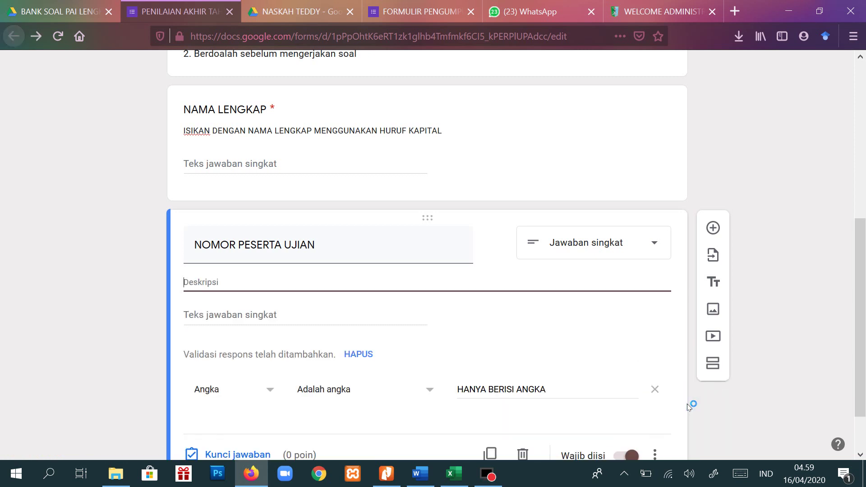
type("ISIKAN DENGA")
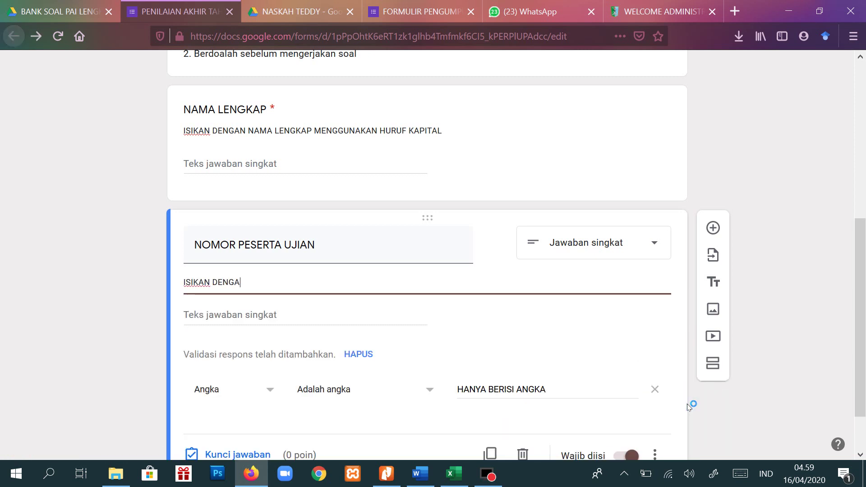
type("N NOMOR UJIAN YANG SESUAI")
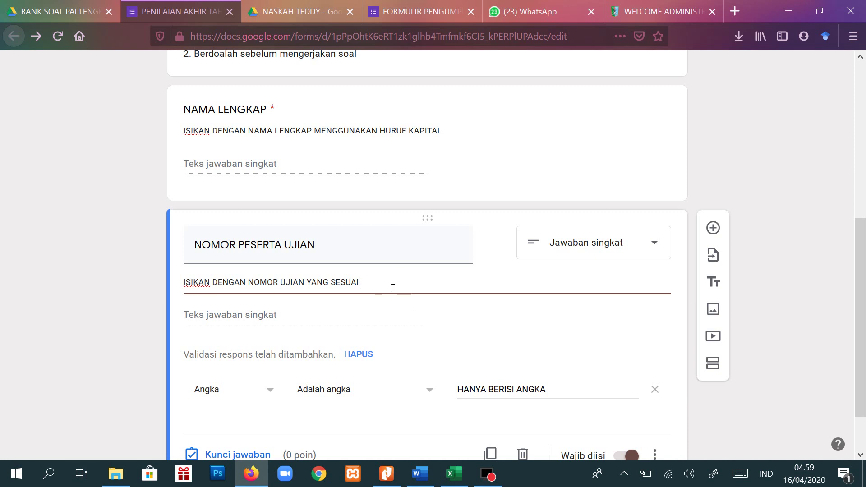
scroll(396, 284, "down", 2)
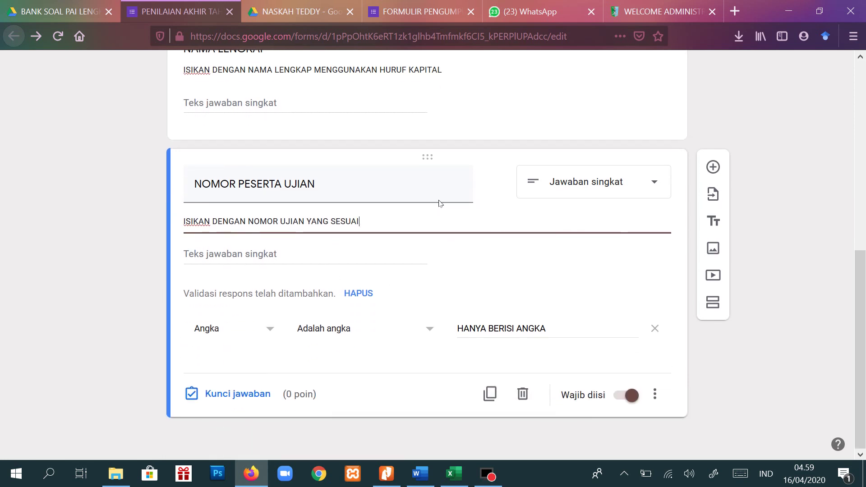
- Add a new question titled KELAS as a dropdown
left_click(712, 167)
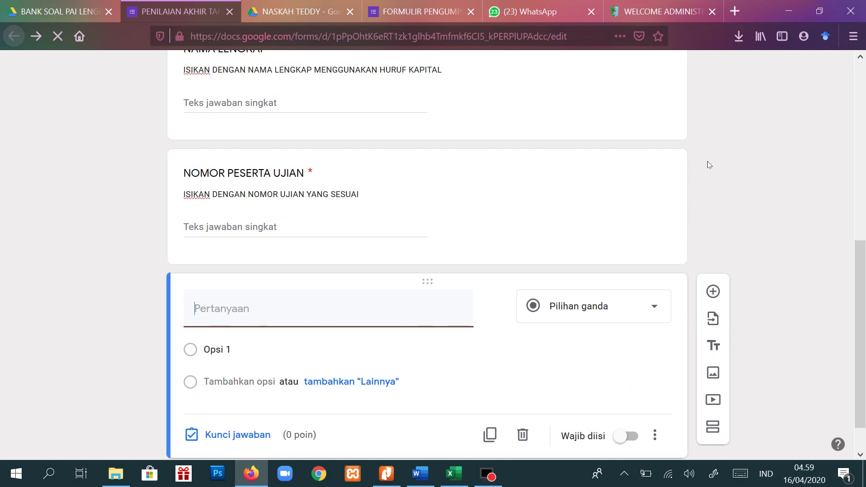
type("KELAS")
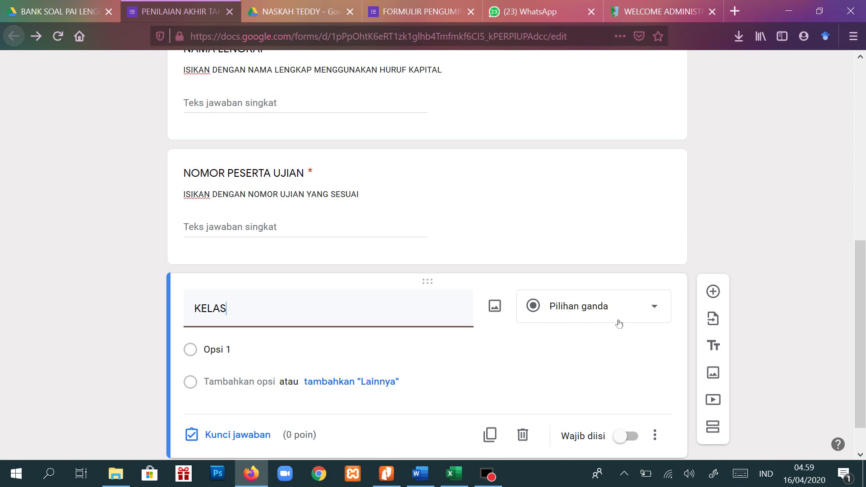
scroll(660, 311, "down", 1)
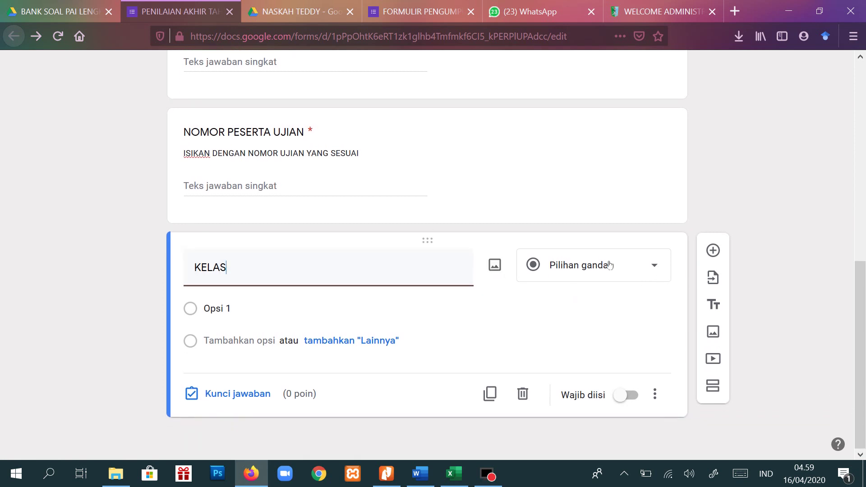
left_click(650, 271)
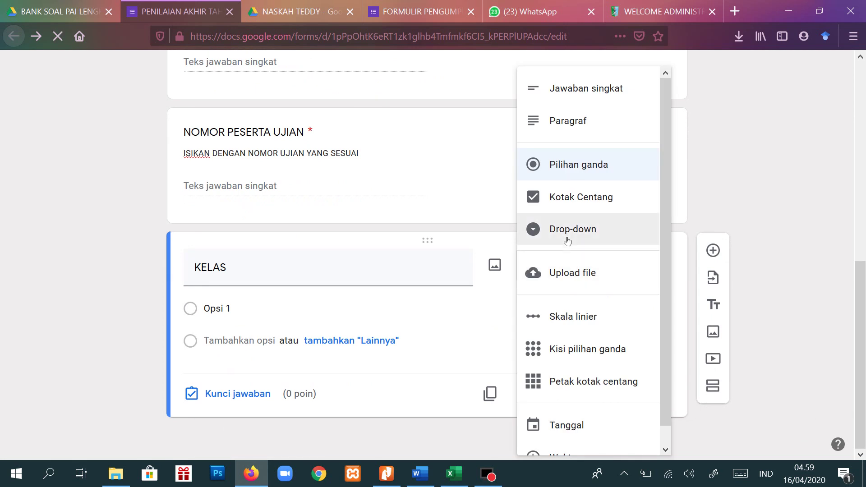
left_click(567, 238)
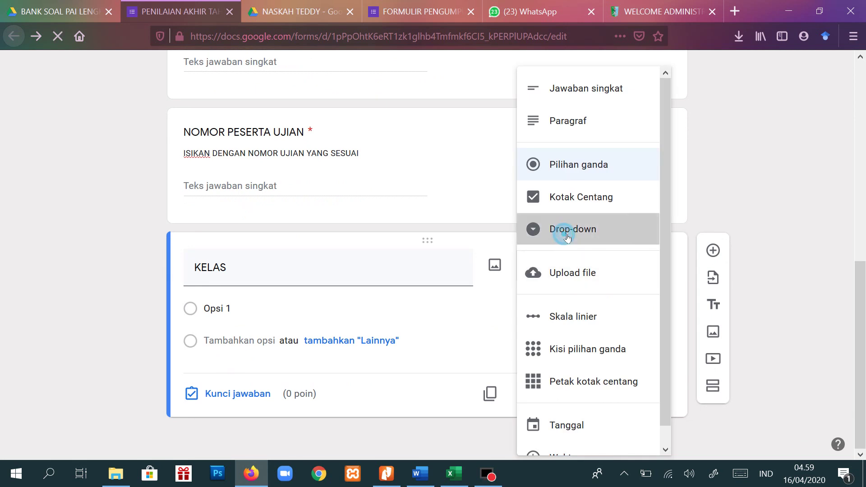
- Enter the class options XI IPA1–XI IPA4 and XI IPS1–XI IPS3
left_click(235, 309)
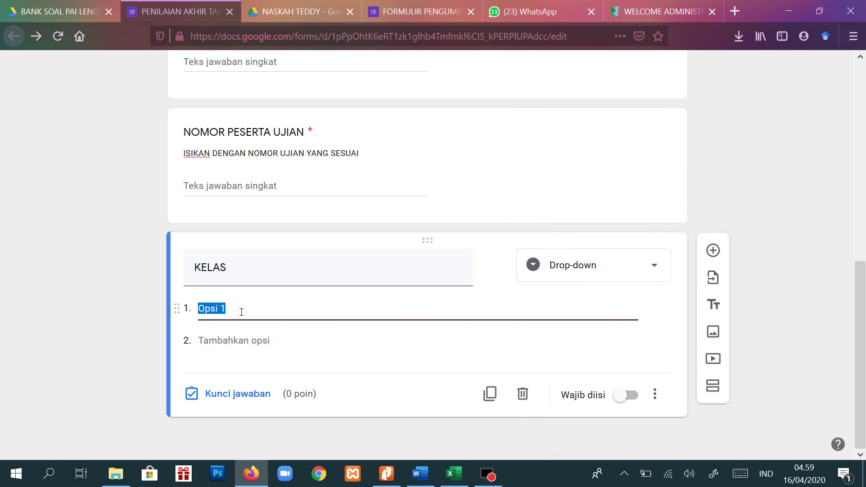
type("XI")
key("Return")
type("XI IPA2")
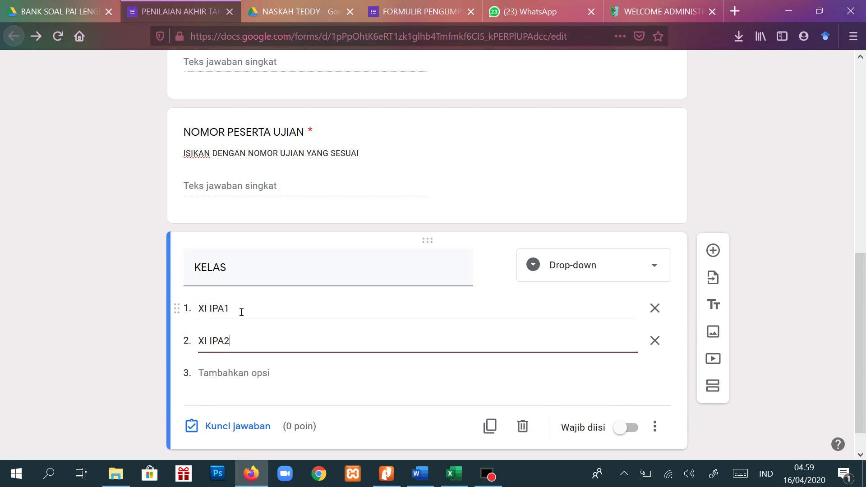
key("Return")
type("XI IPA3")
key("Return")
type("XI IP")
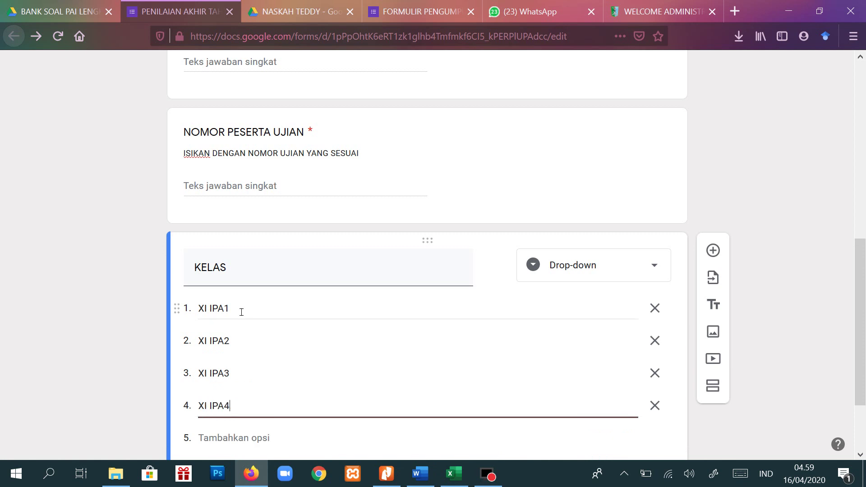
key("Return")
type("XI IPS")
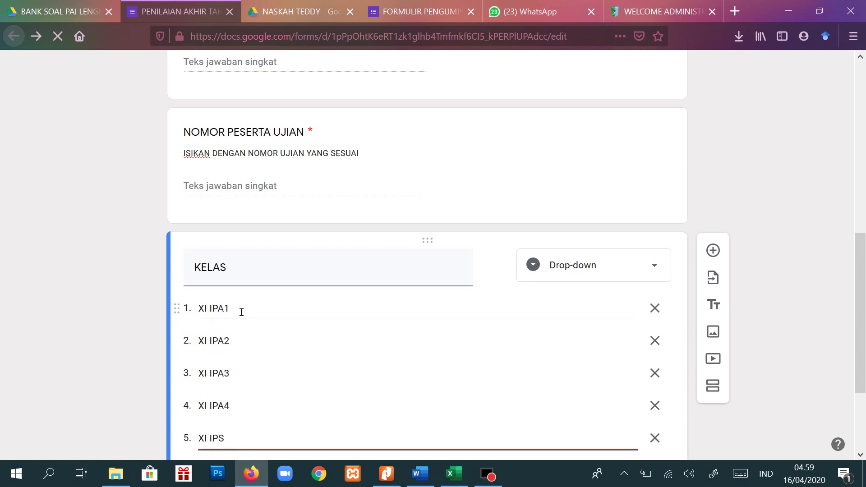
type(" 1")
key("BackSpace")
key("BackSpace")
type("1")
scroll(241, 312, "down", 3)
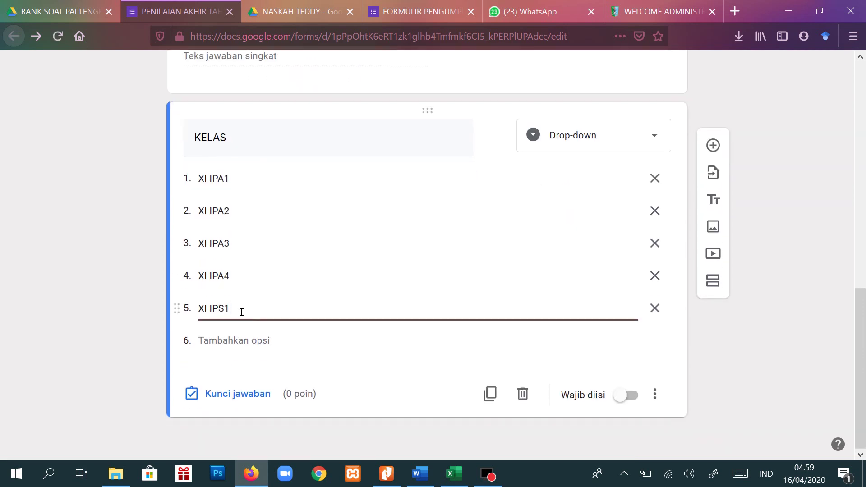
key("Return")
type("XI IPS2")
key("Return")
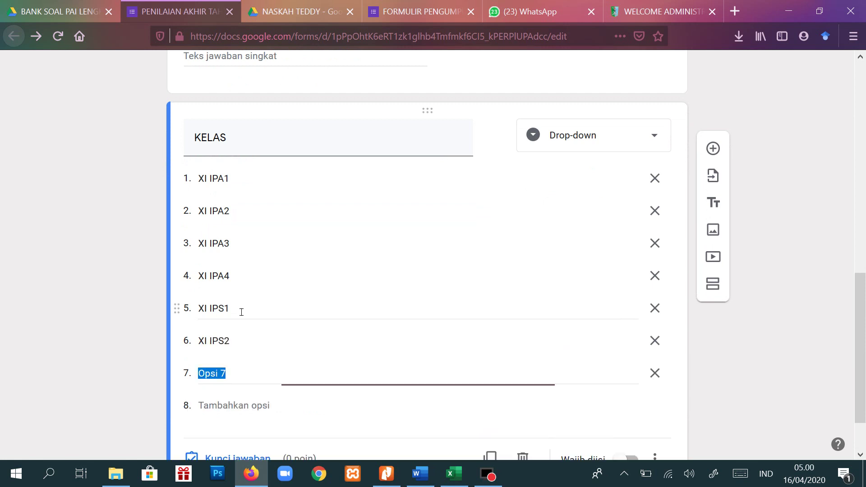
type("XI IPS3")
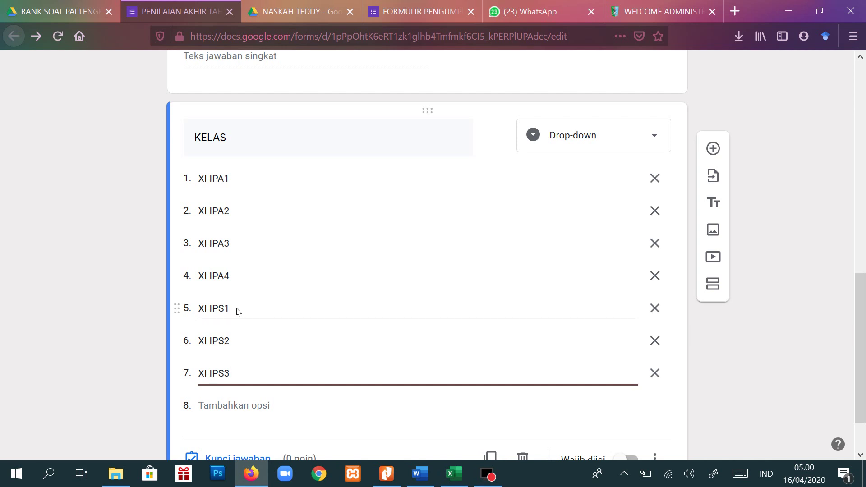
scroll(240, 313, "down", 2)
- Make KELAS required with the description 'PILIH KELAS YANG SESUAI'
left_click(637, 393)
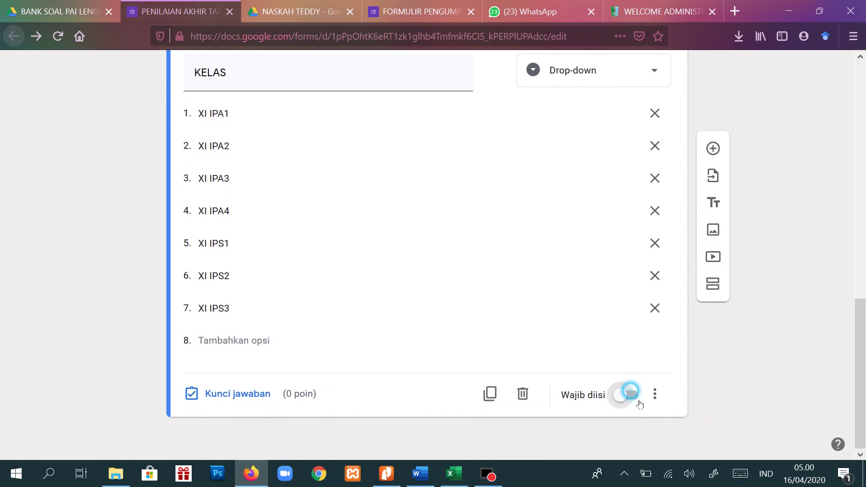
left_click(661, 401)
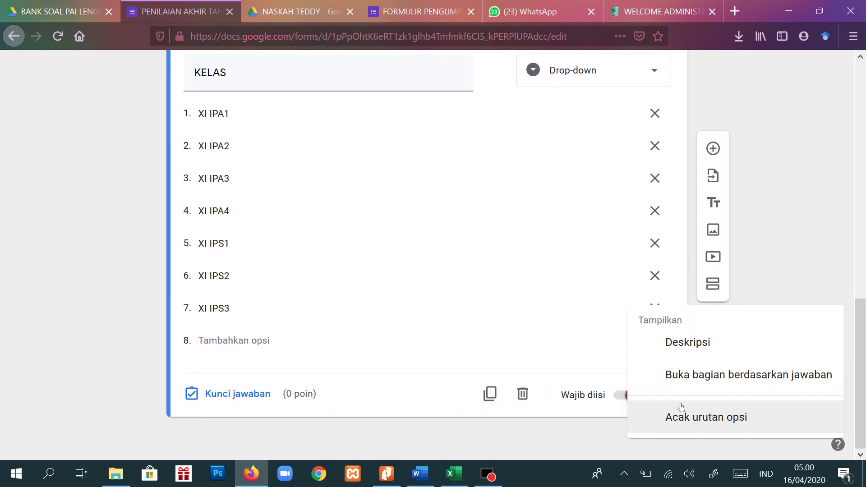
left_click(690, 343)
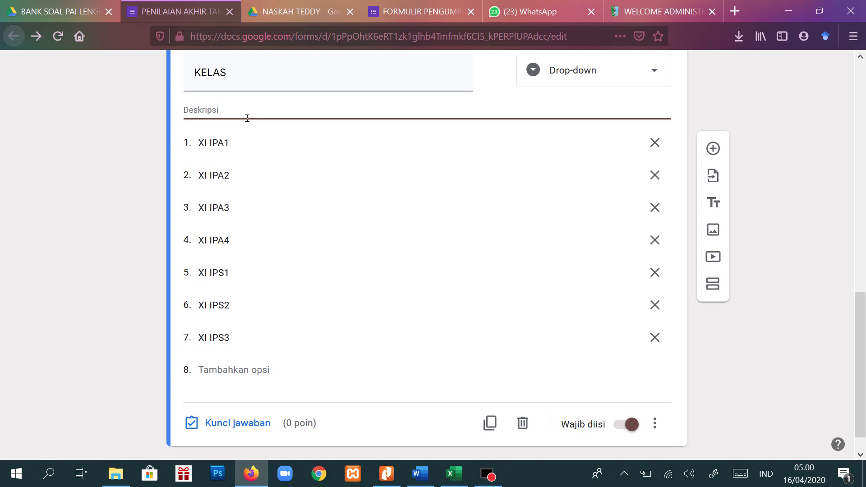
type("PILIH KELAS Y")
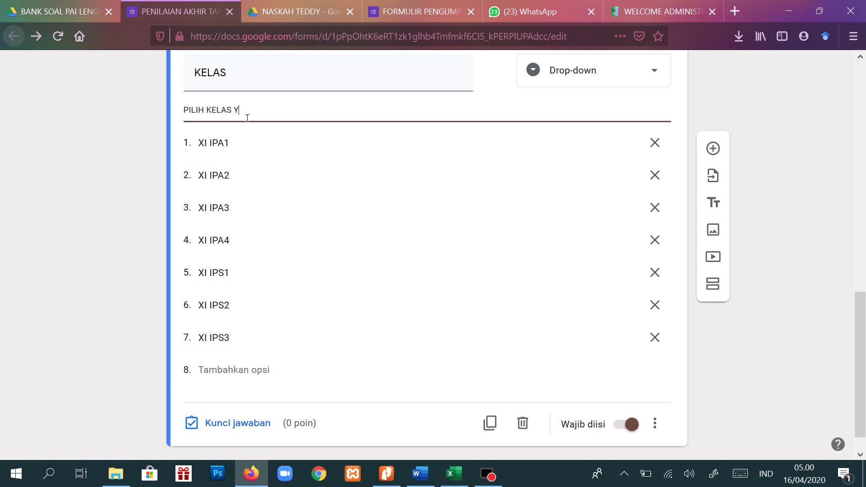
type("ANG SESUAI")
left_click(654, 424)
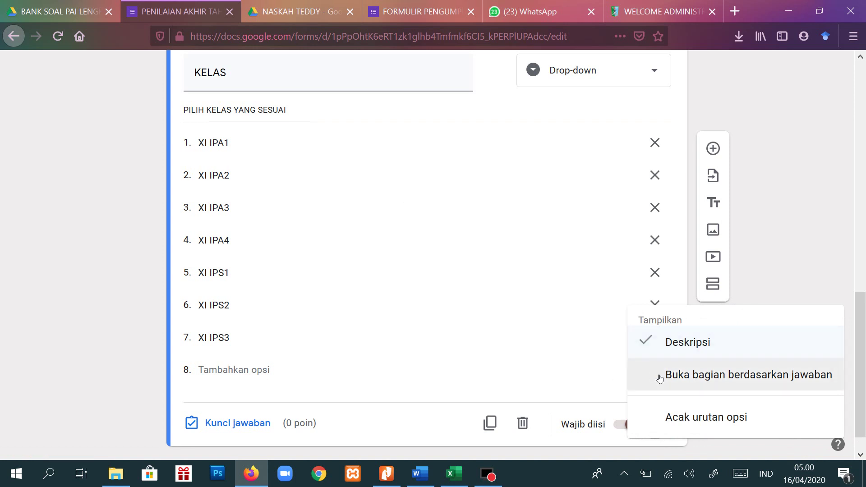
left_click(782, 193)
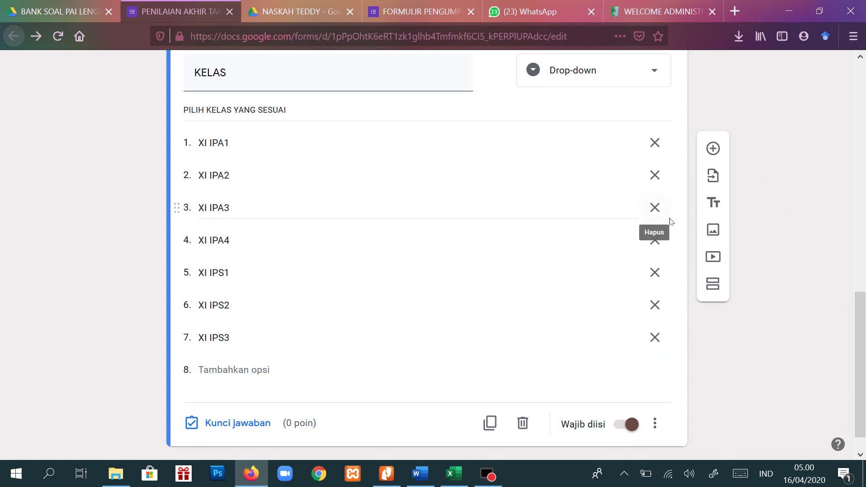
scroll(639, 280, "down", 1)
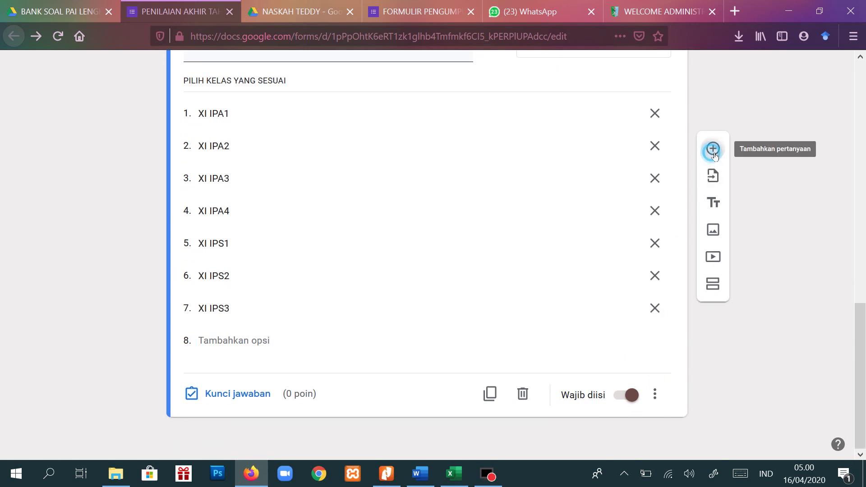
- Add required question MATA PELAJARAN described 'ISIKAN DENGAN MATA PELAJARAN YANG DIUJIKAN SAAT INI'
left_click(712, 150)
type("MATA PELAJARAN")
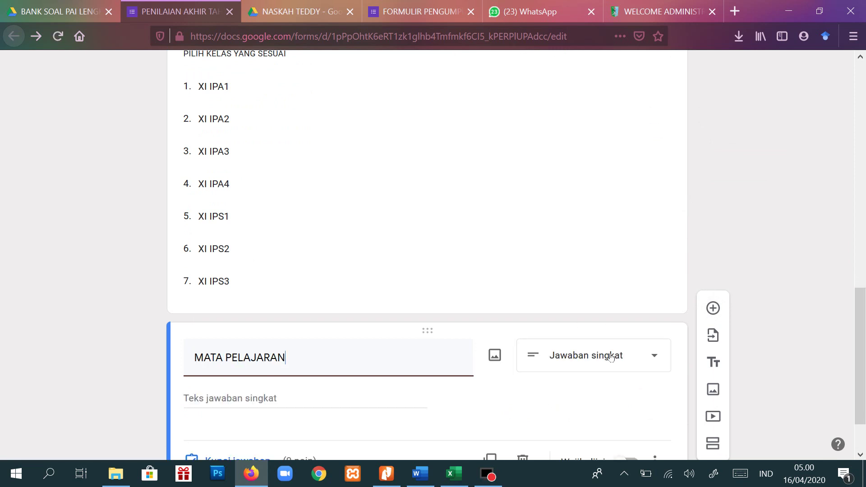
scroll(607, 356, "down", 2)
left_click(631, 392)
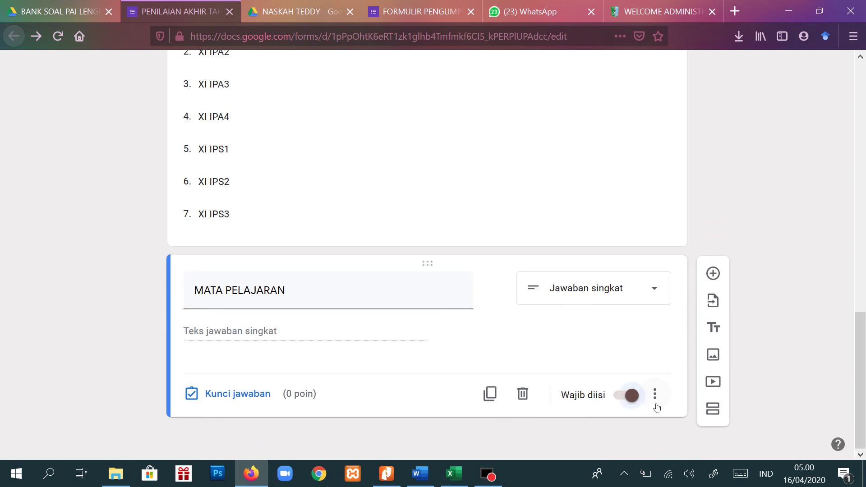
left_click(655, 395)
left_click(677, 394)
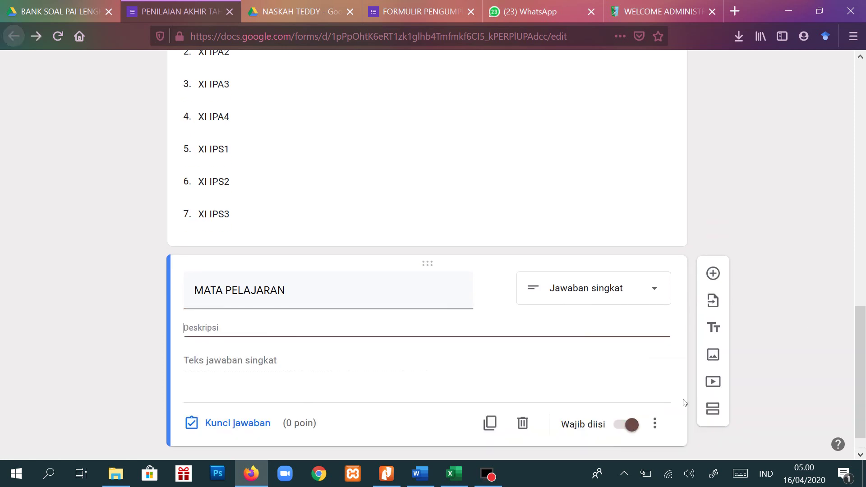
type("IS")
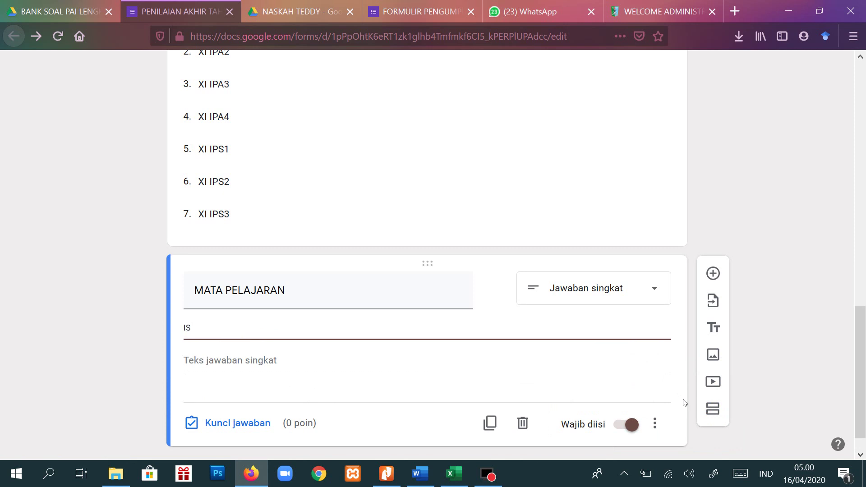
type("IKAN DENGAN MATA ")
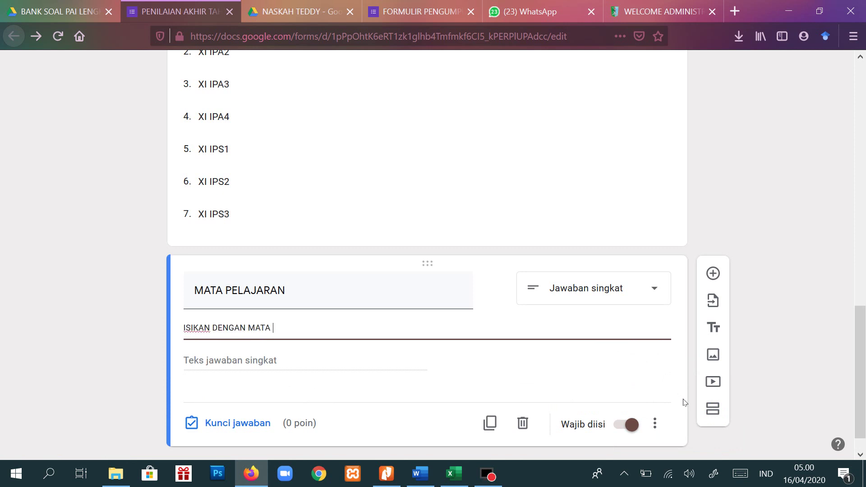
type("PELAJARAN YANG DIUJIKAN SAAT INI")
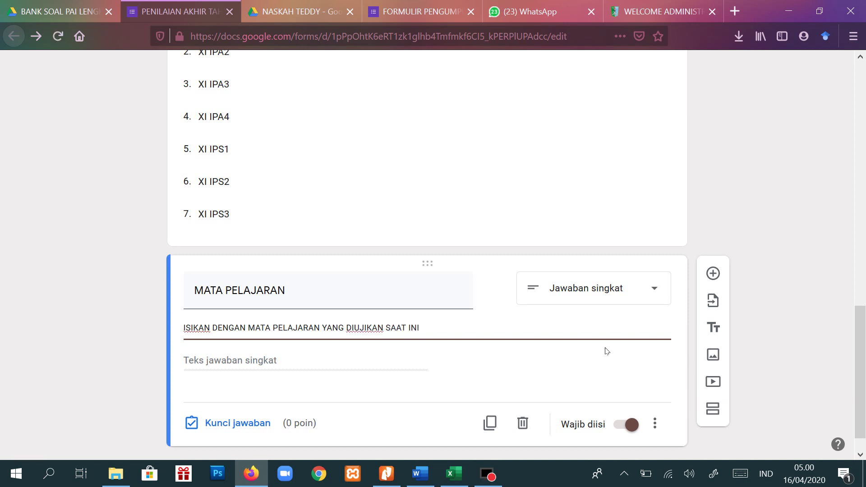
- Add a date-type question titled TANGGAL UJIAN
left_click(719, 278)
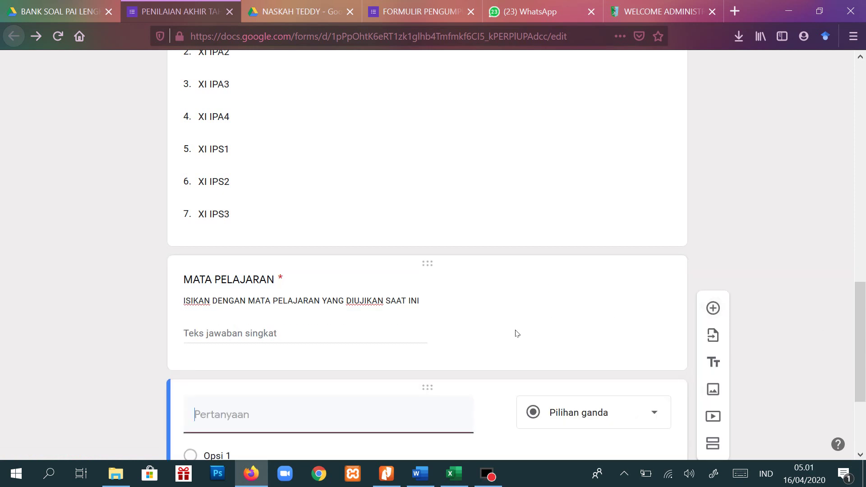
type("TAN")
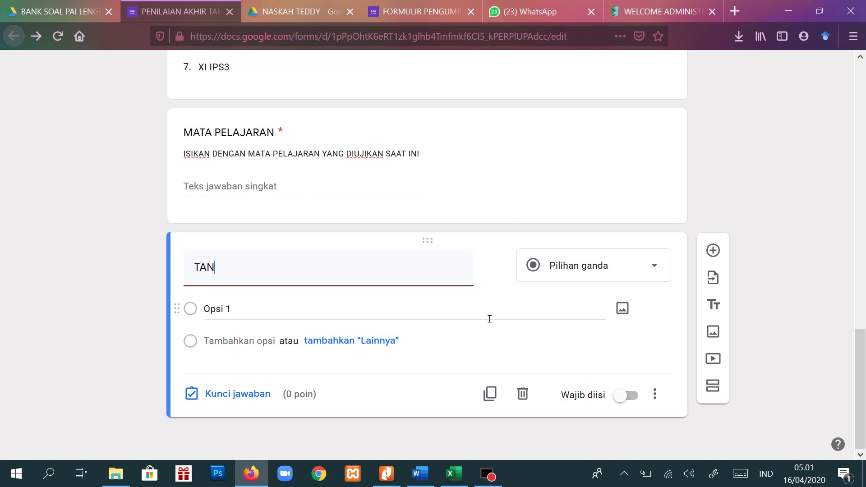
type("GGAL UJIAN")
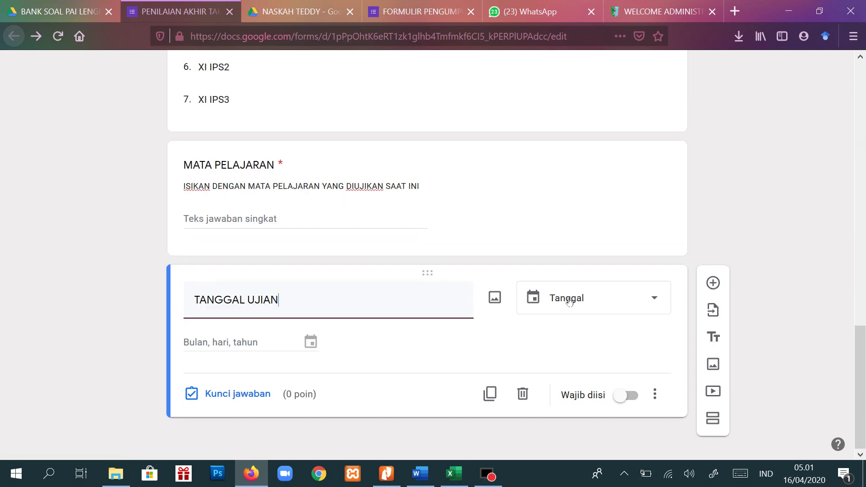
left_click(648, 300)
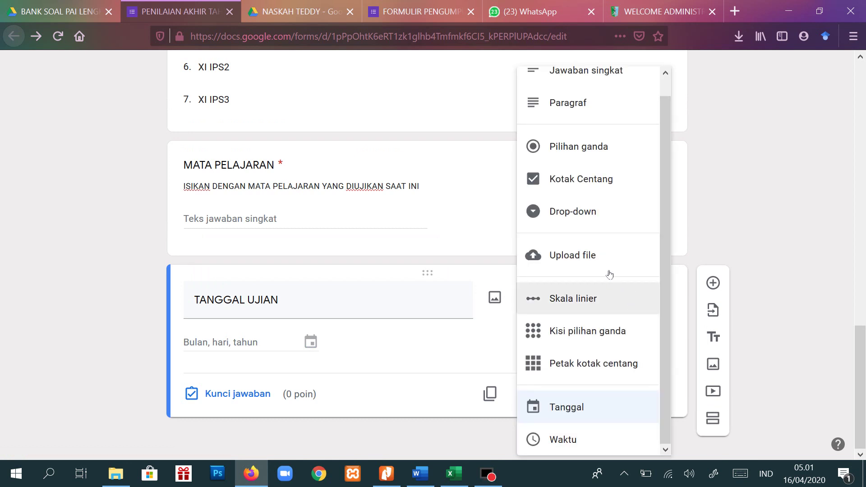
left_click(590, 408)
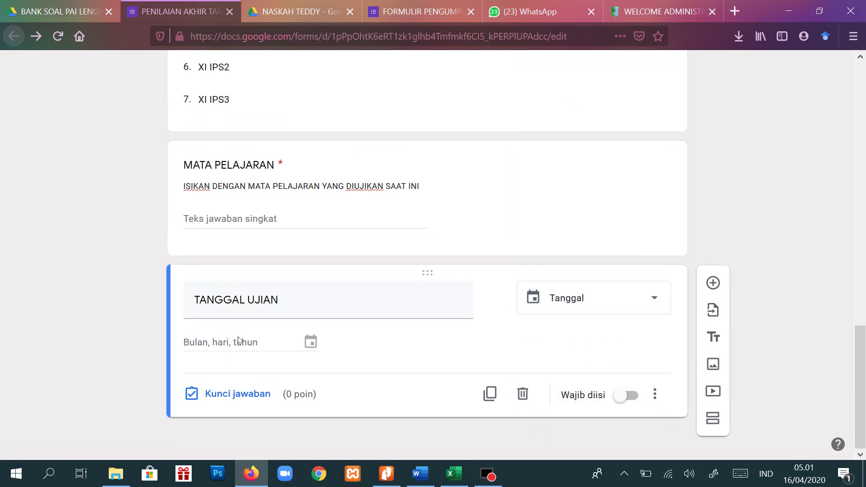
- Make TANGGAL UJIAN required with description 'ISIKAN DENGAN TANGGAL UJIAN SAAT INI'
left_click(628, 396)
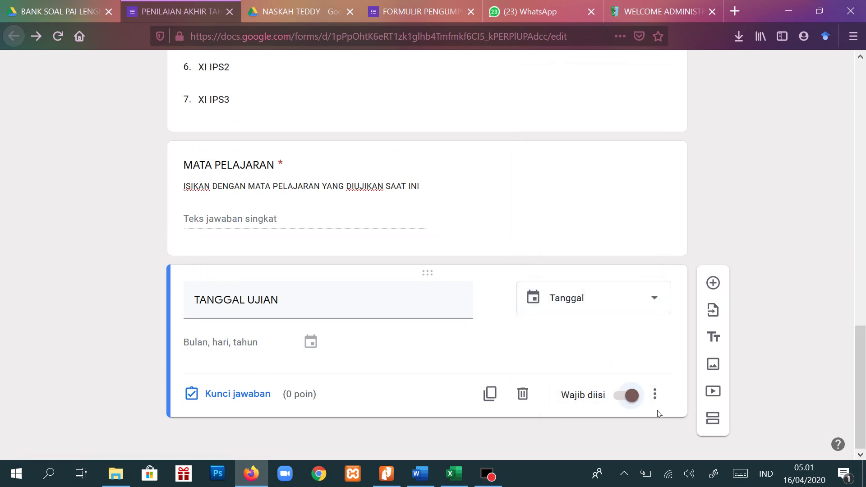
left_click(659, 398)
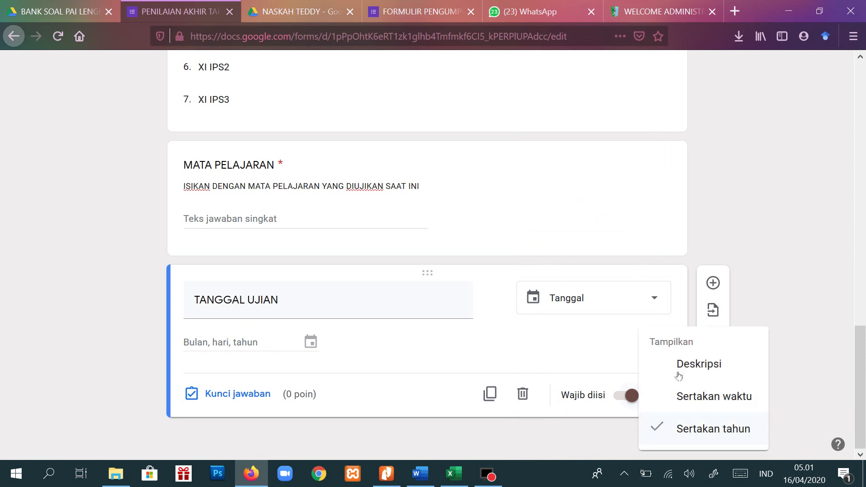
left_click(679, 370)
type("ISI")
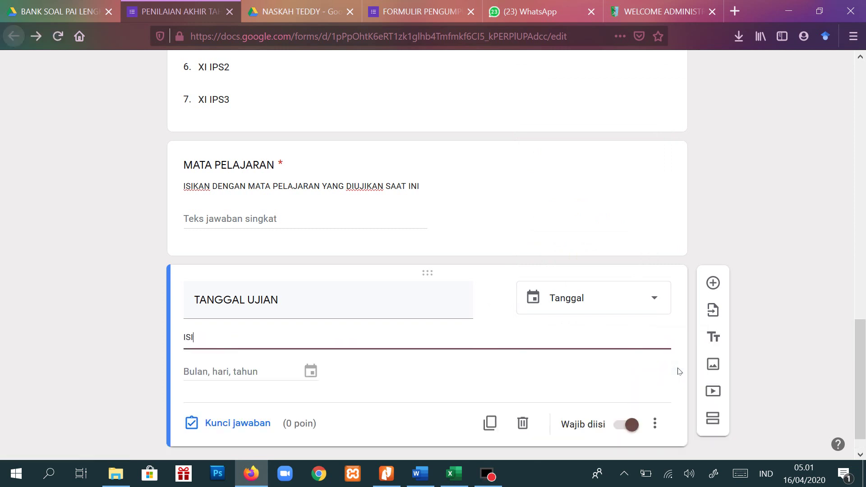
type("KAN DENGAN TANGGAL UJIAN SAAT INI")
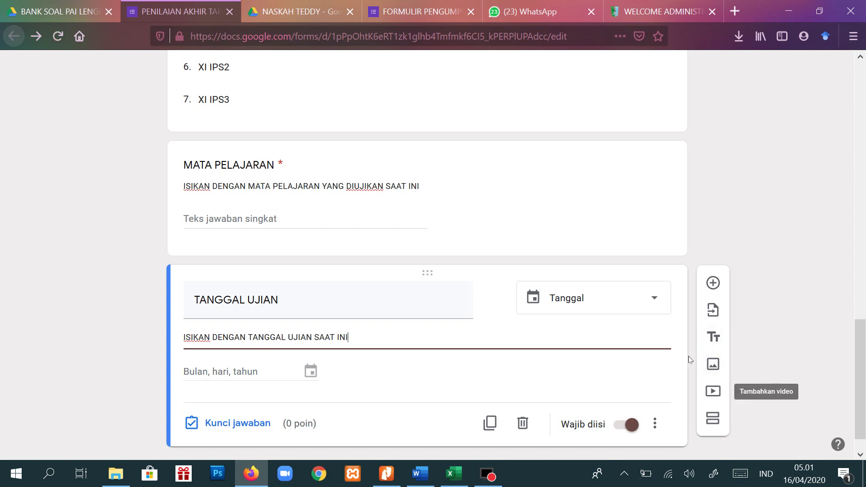
scroll(861, 350, "down", 1)
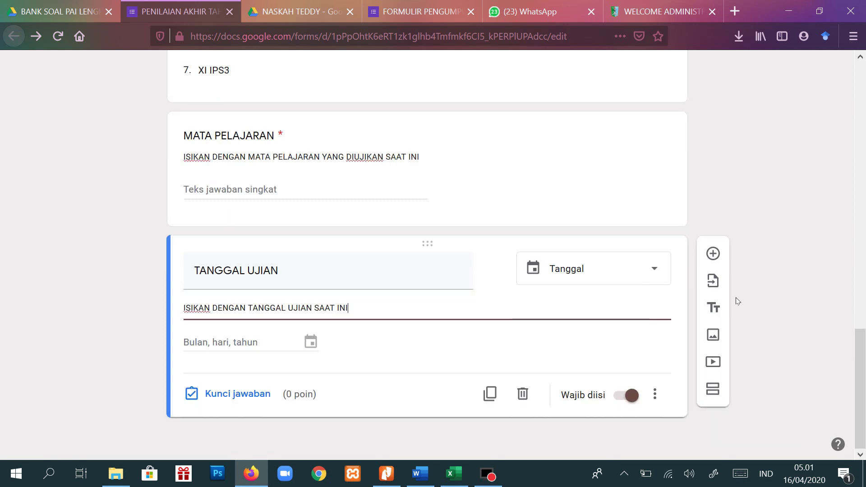
- Insert a new short-answer question below TANGGAL UJIAN
left_click(713, 283)
left_click(713, 253)
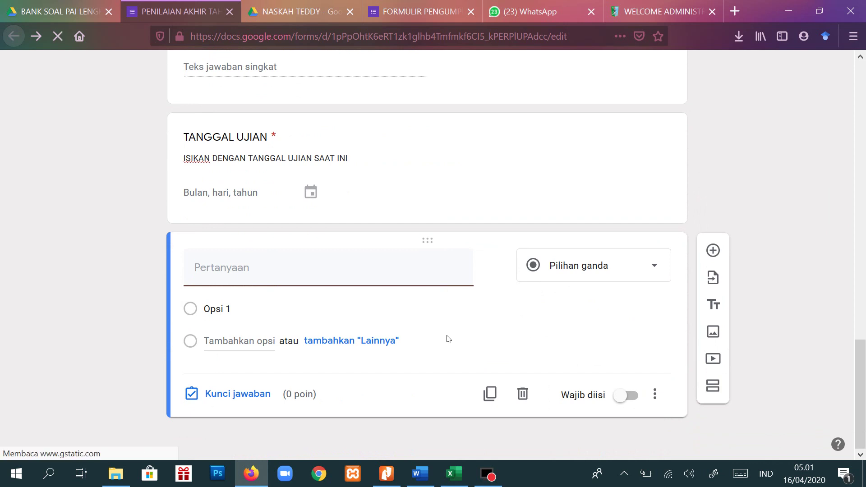
left_click(657, 266)
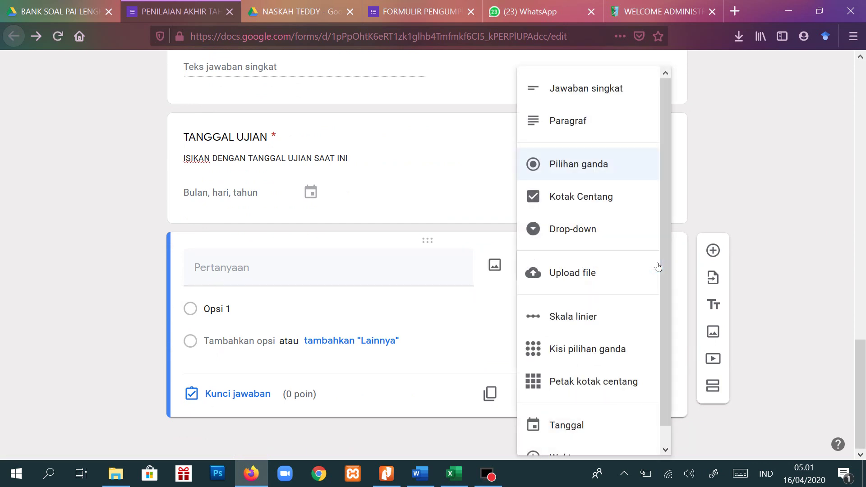
left_click(543, 88)
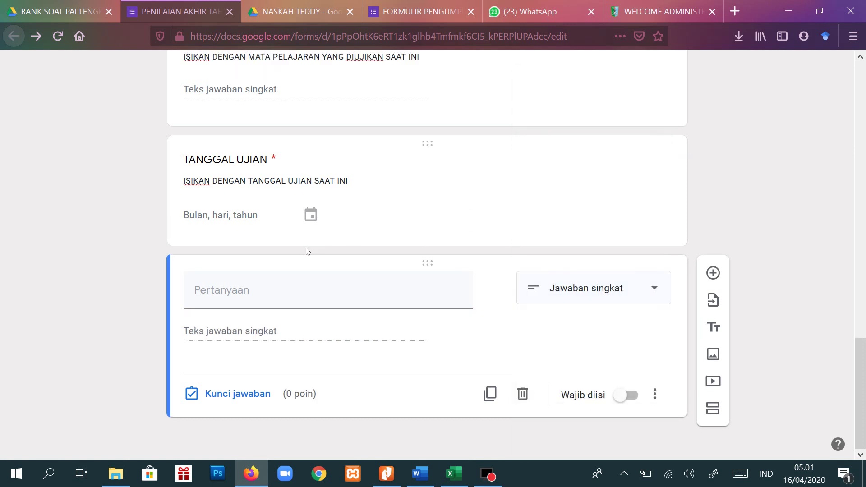
- Title it 'KETIK ULANG PERNYATAAN BERIKUT: "SAYA BERSEDIA MENGERJAKAN SELURUH SOAL DENGAN JUJUR DAN MANDIRI"'
left_click(293, 301)
type("TULIS AG")
key("BackSpace")
key("BackSpace")
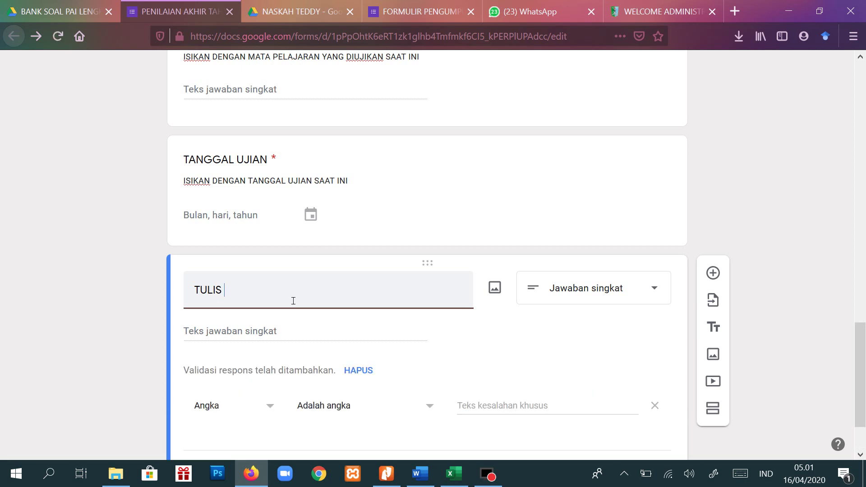
key("ctrl+a")
type("KETIK ULN")
key("BackSpace")
type("AN")
key("BackSpace")
key("BackSpace")
type("N PERNYATAA")
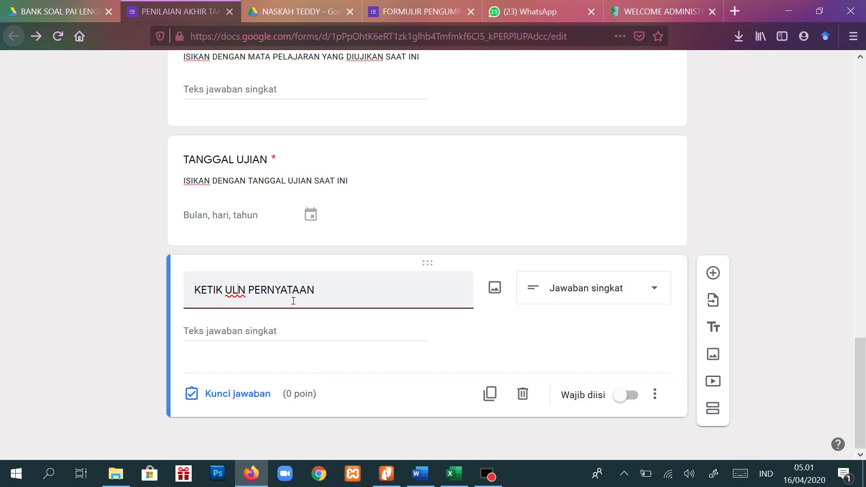
type("A")
key("Right")
type("G")
key("End")
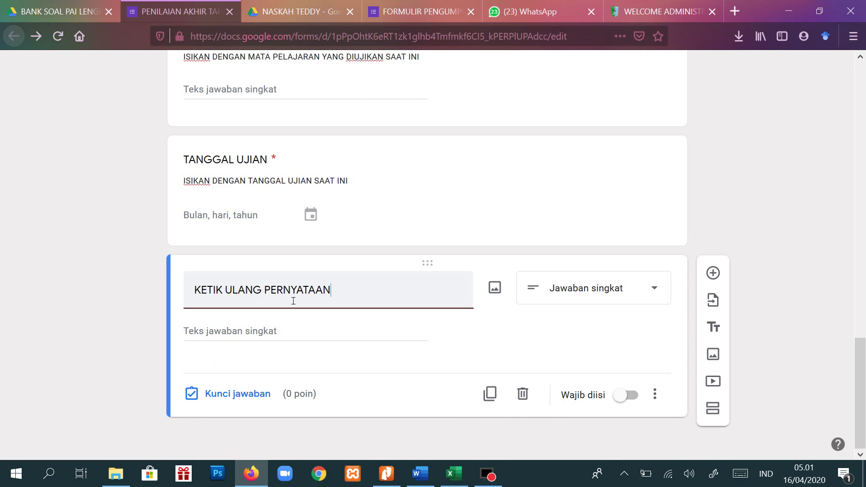
type("BERIKUT")
type(":")
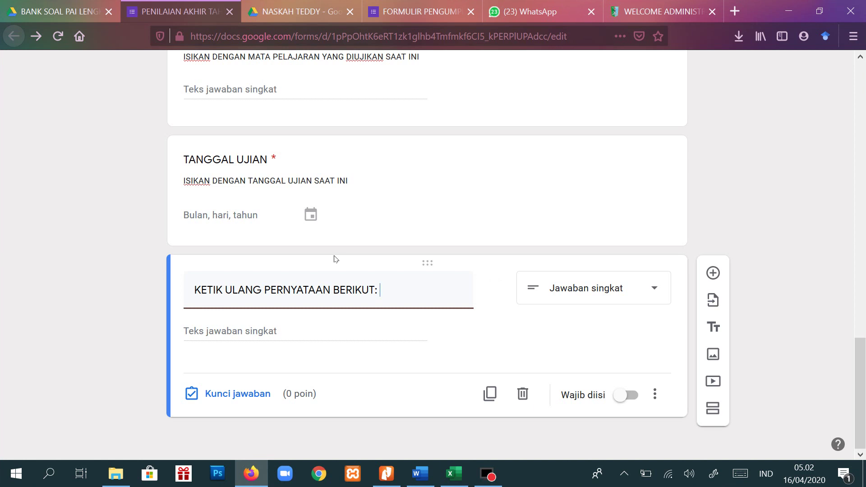
type("\"SAYA BERSEDIA ME")
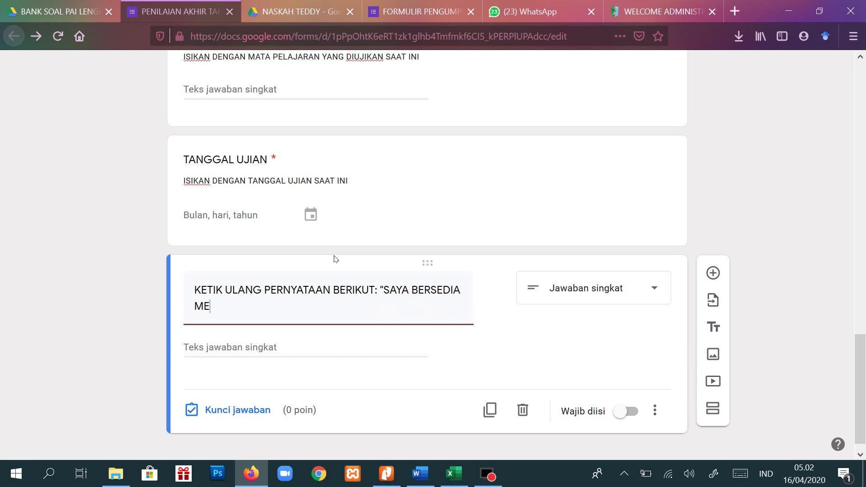
type("NGERJAKAN S")
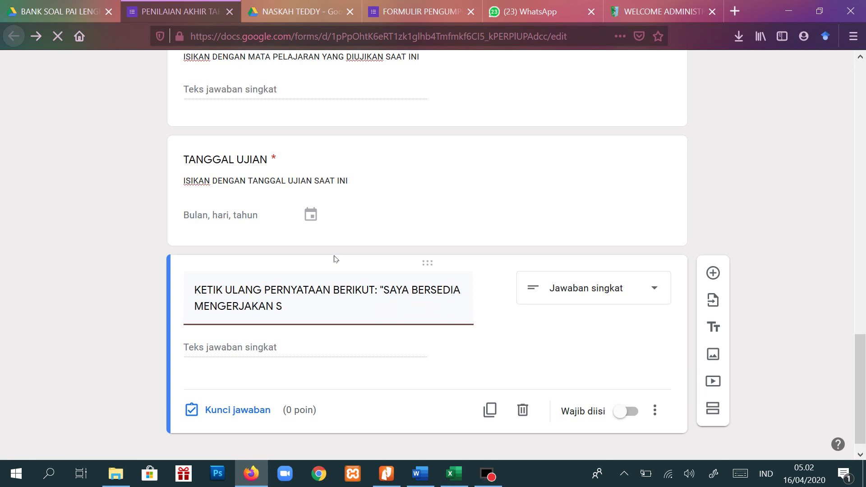
type("ELURUH SO")
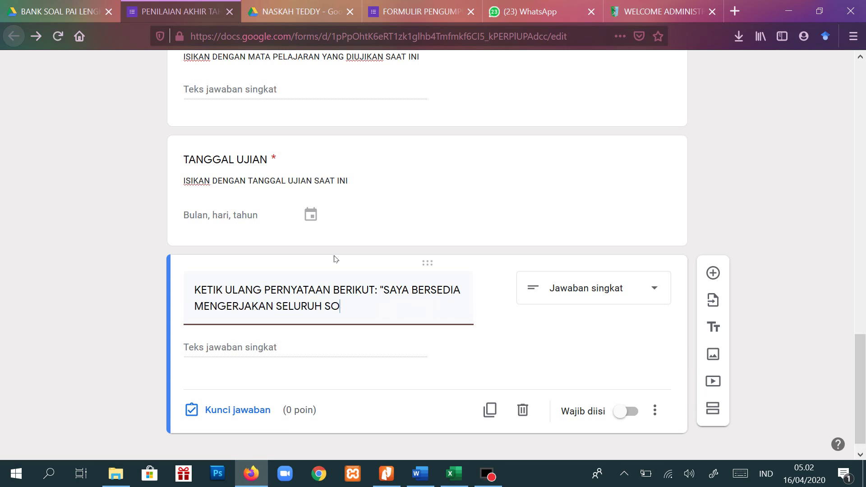
type("AL DENGAN JUJUR DAN MANDIRI\"")
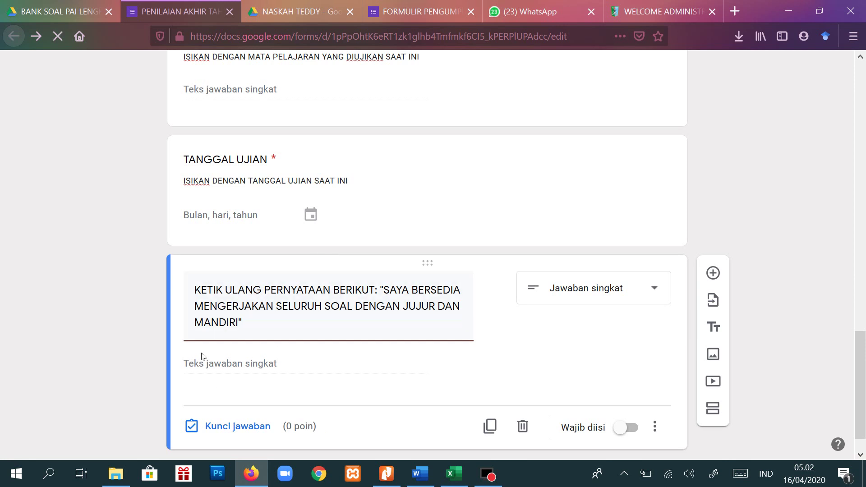
- Make the pledge question required and describe it 'SILAKAN KETIK ULANG PERNYATAAN YANG ADA DALAM TANDA PETIK DI ATAS'
left_click(627, 427)
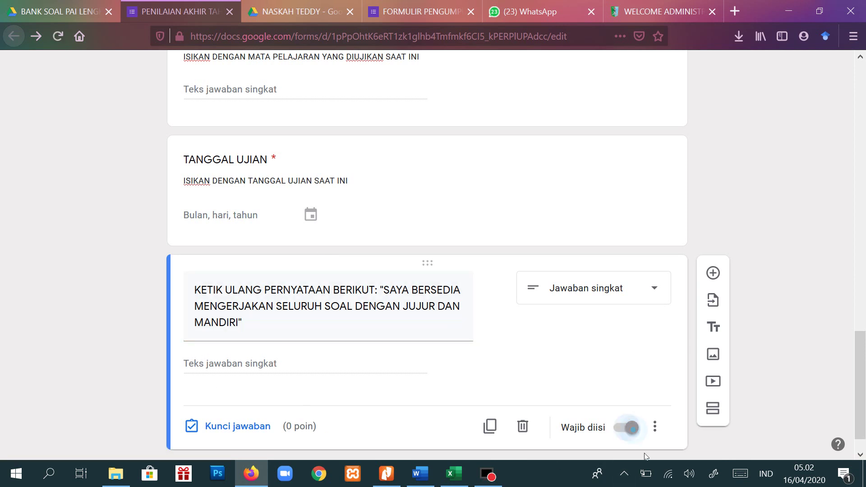
left_click(655, 426)
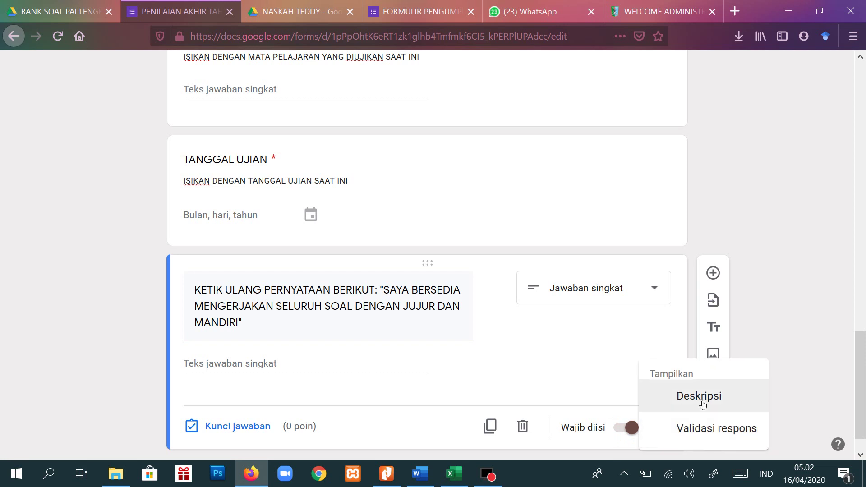
left_click(700, 397)
type("SILAKAN KETIK ULANG PERNYATAAN")
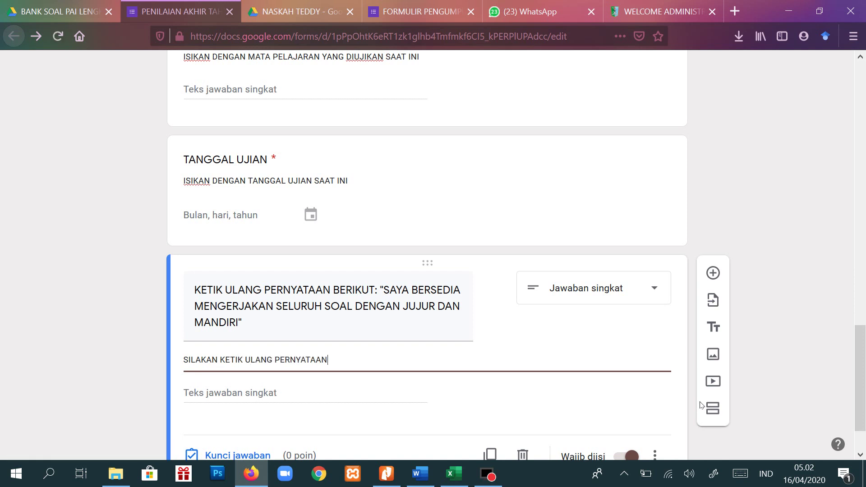
type(" DALAM")
key("ctrl+shift+Left")
key("ctrl+shift+Left")
type("YANG ADA DALAM TA")
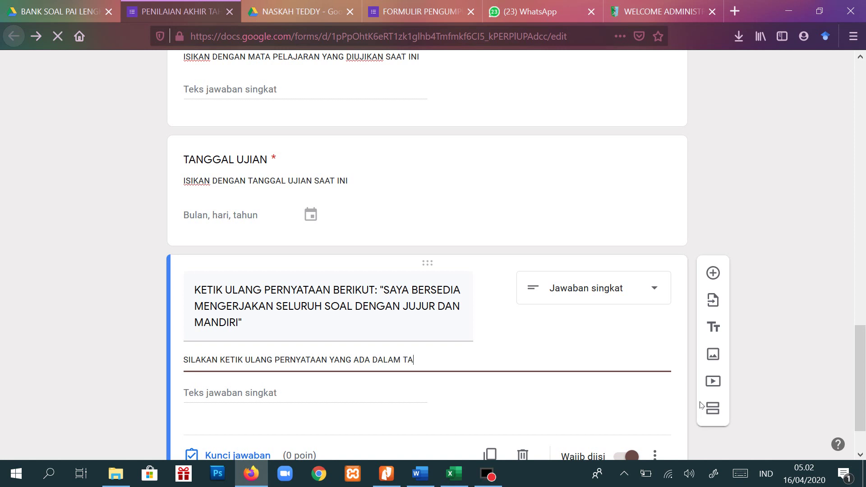
type("NDA PETIK DI ATAS")
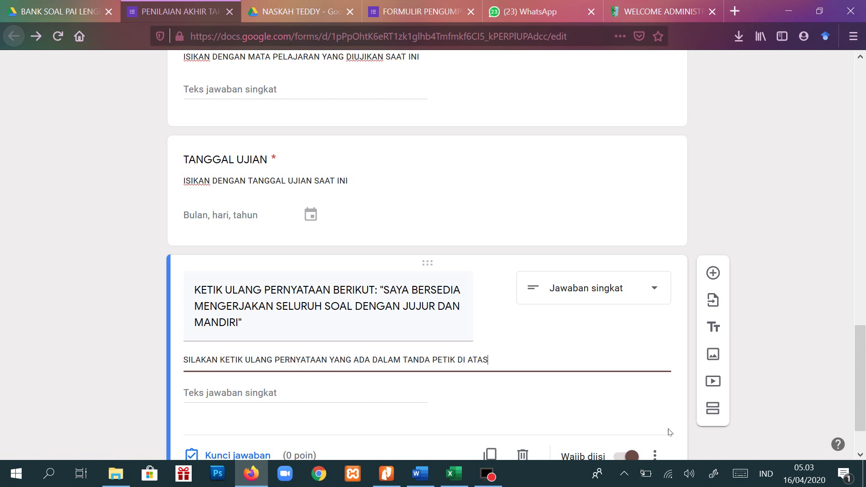
scroll(670, 432, "down", 2)
- Add a required short-answer question titled 'TOKEN UJIAN' below the pledge question
left_click(713, 210)
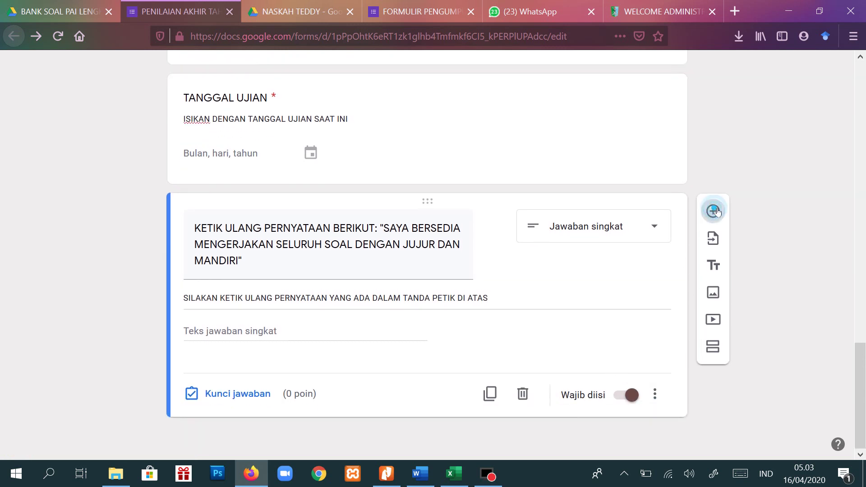
type("TOKEN UJIAN")
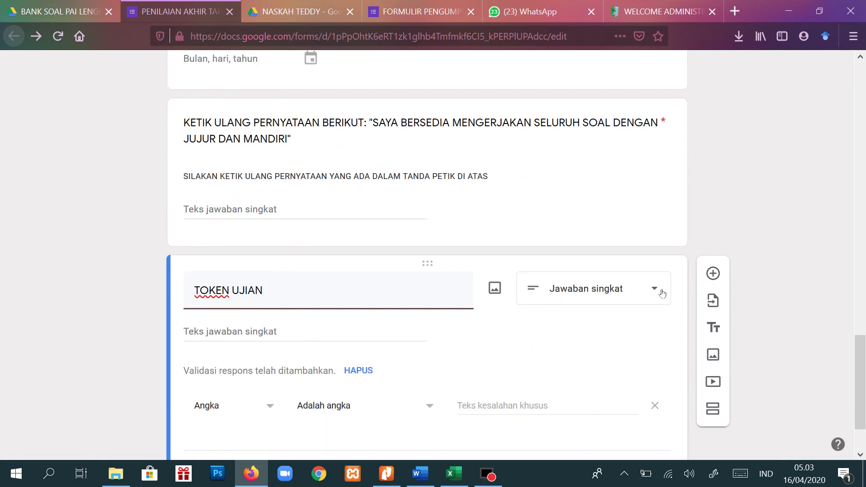
left_click(661, 293)
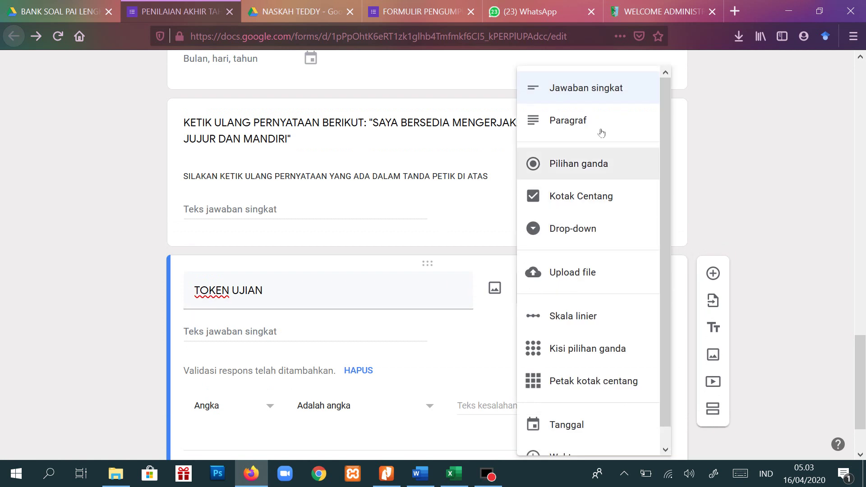
left_click(597, 89)
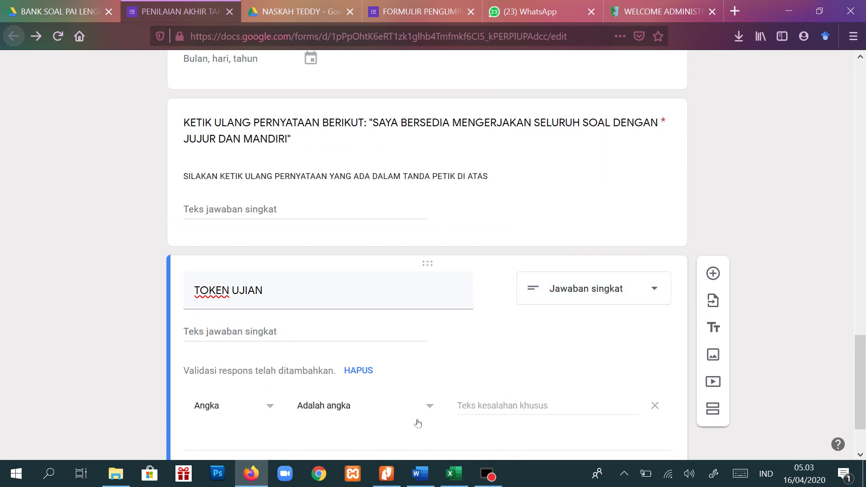
scroll(415, 424, "down", 3)
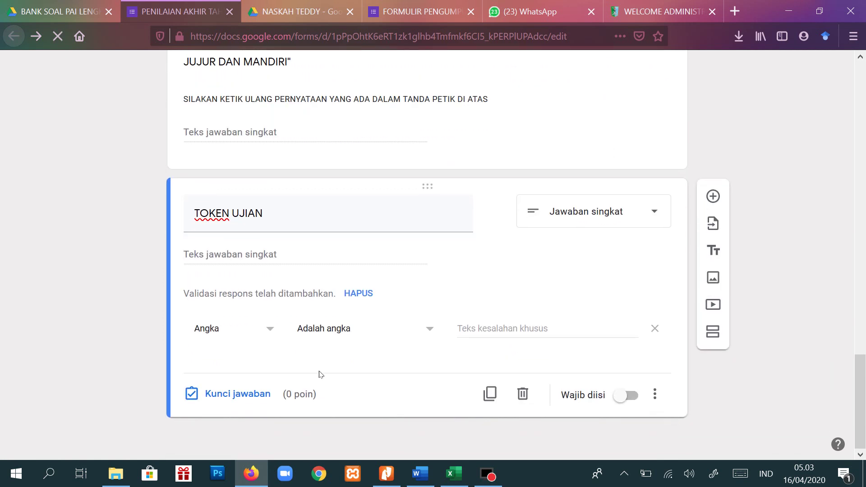
left_click(633, 396)
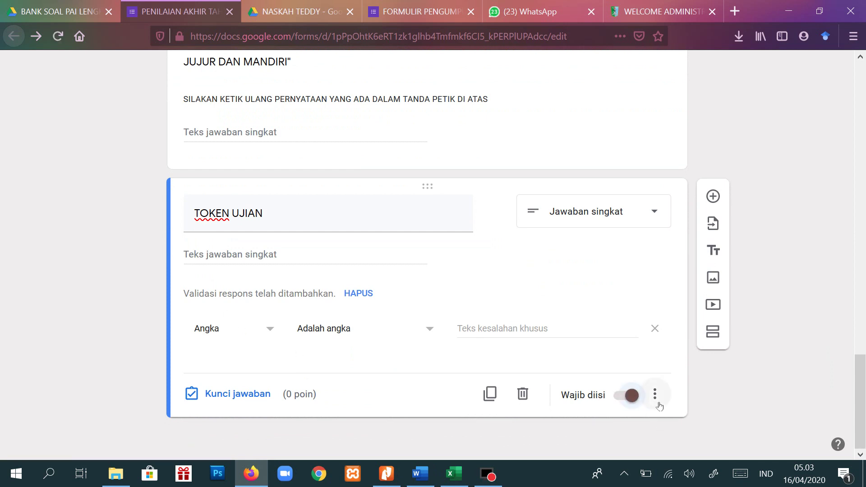
- Turn on response validation for TOKEN UJIAN from the question's extra options
left_click(658, 404)
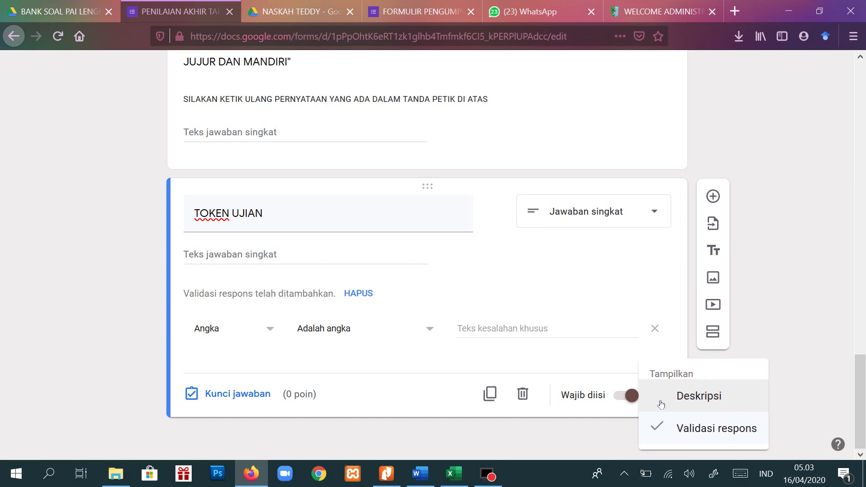
left_click(272, 329)
key("alt+Left")
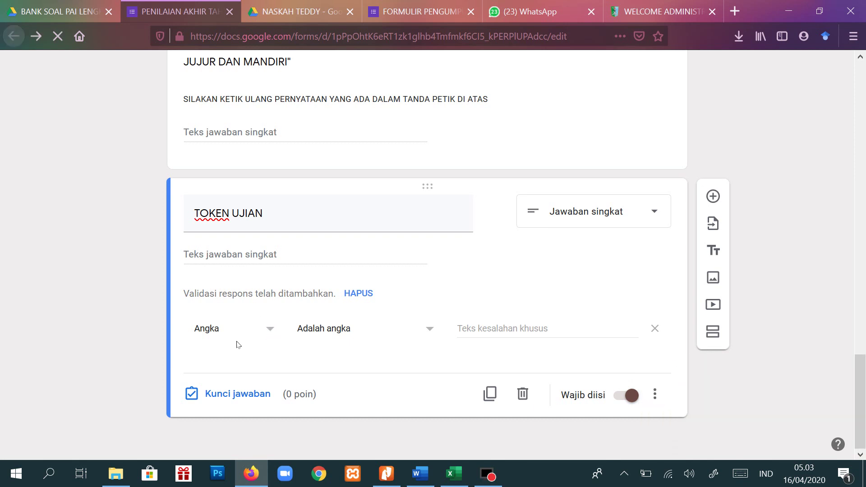
- Set TOKEN UJIAN's validation to Text, Contains, with the exam token
left_click(270, 329)
left_click(220, 365)
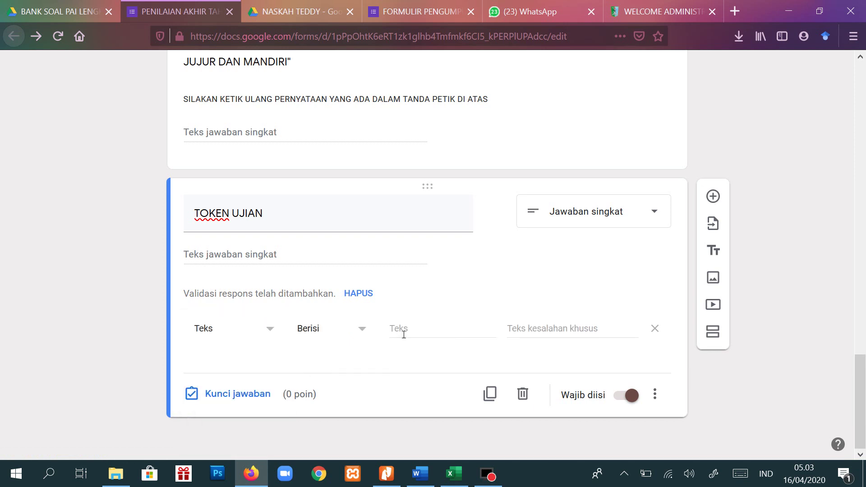
left_click(403, 334)
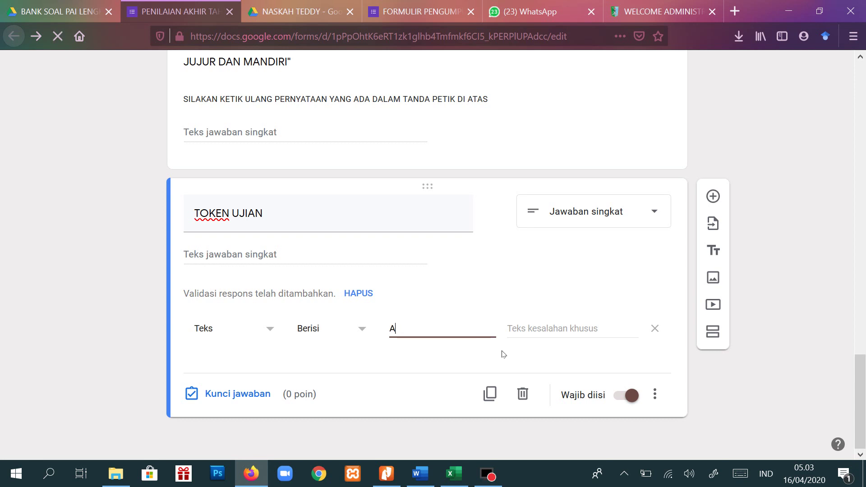
- Set the error message 'MAAF, TOKEN TIDAK SESUAI. SILAKAN ULANGI KEMBALI DENGAN MEMASUKKAN TOKEN YANG BENAR'
left_click(524, 332)
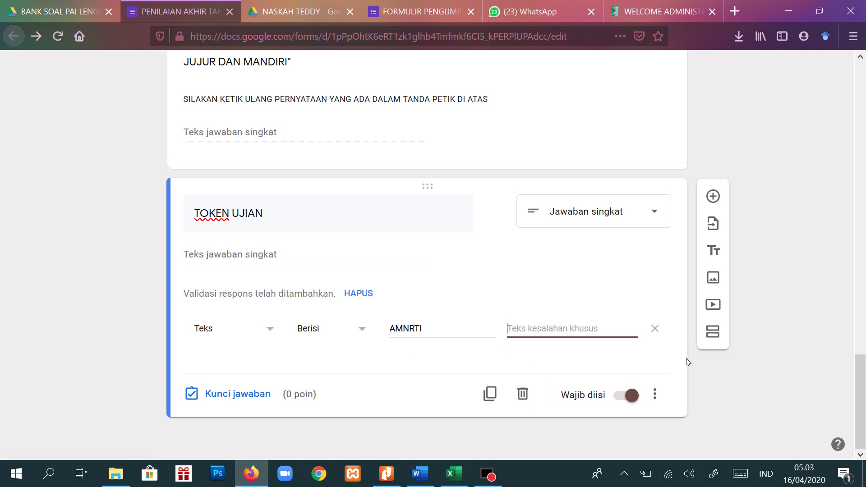
type("MAAF")
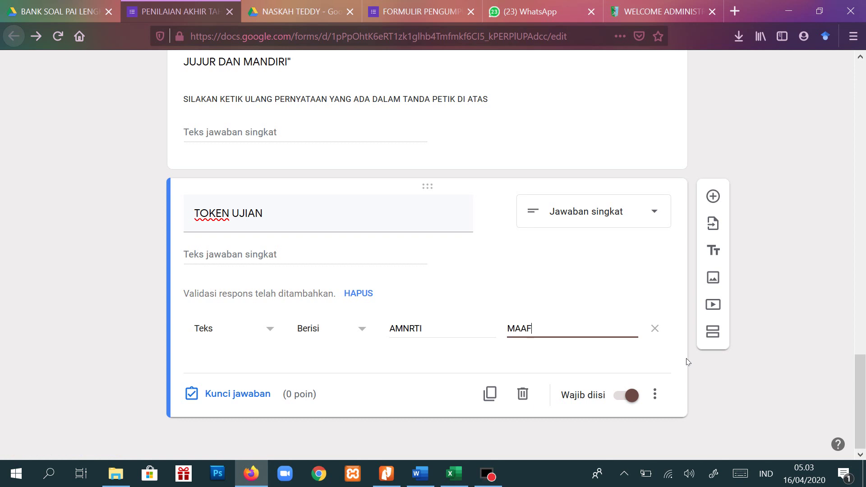
type(", TOKEN TIDAK SESUAI. SILA")
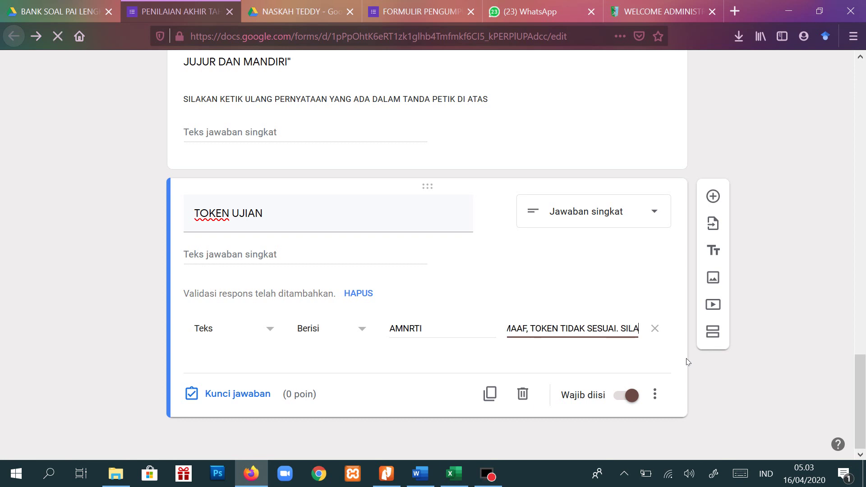
type("KAN ULANG")
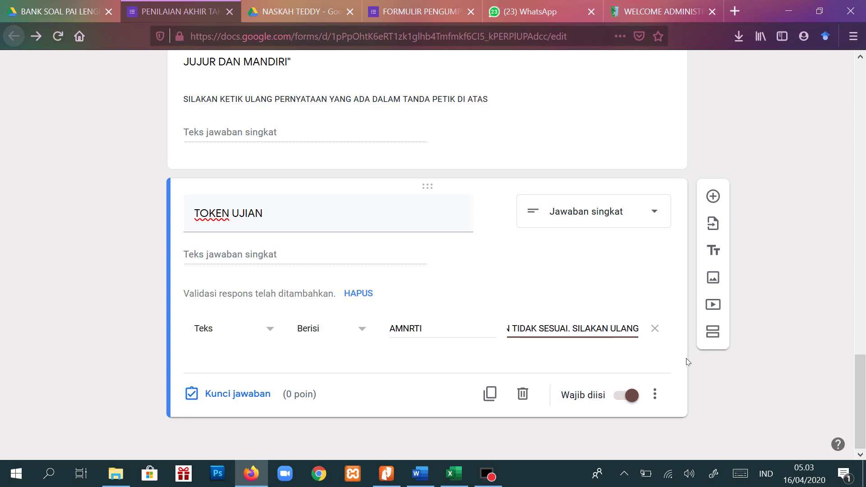
type("I KEMBALI ")
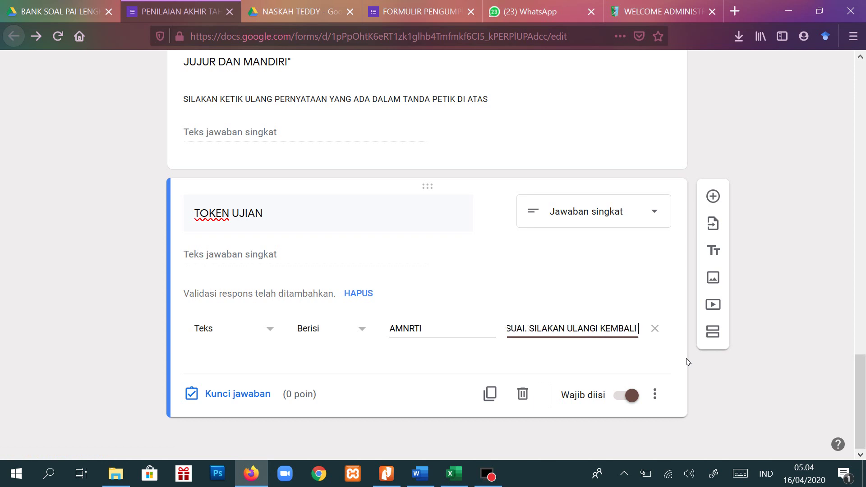
type("DENGAN MEMASUU")
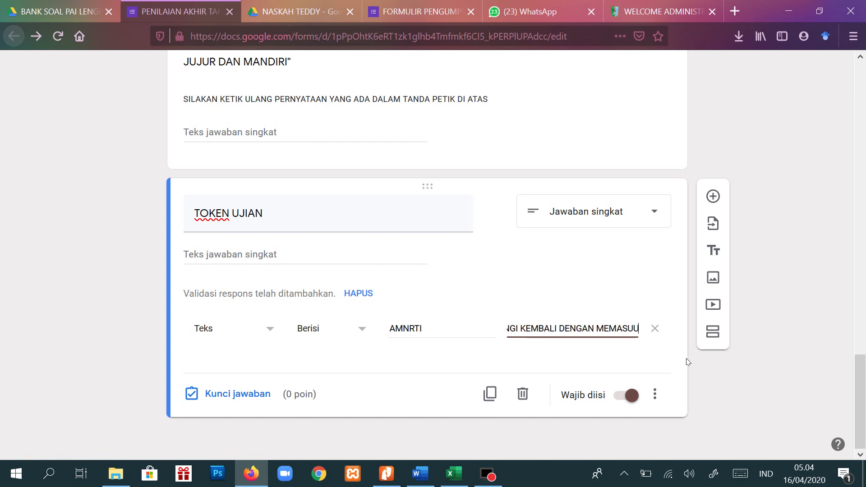
key("BackSpace")
type("KKAN TO")
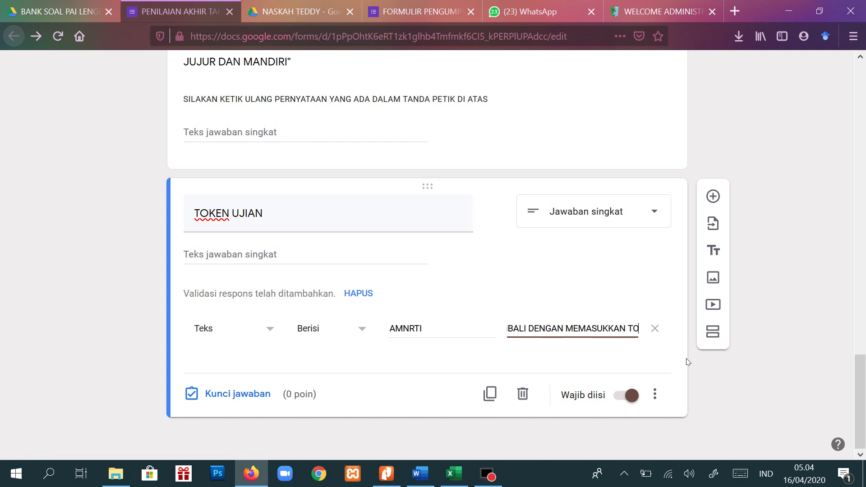
type("KEN YANG BENAR")
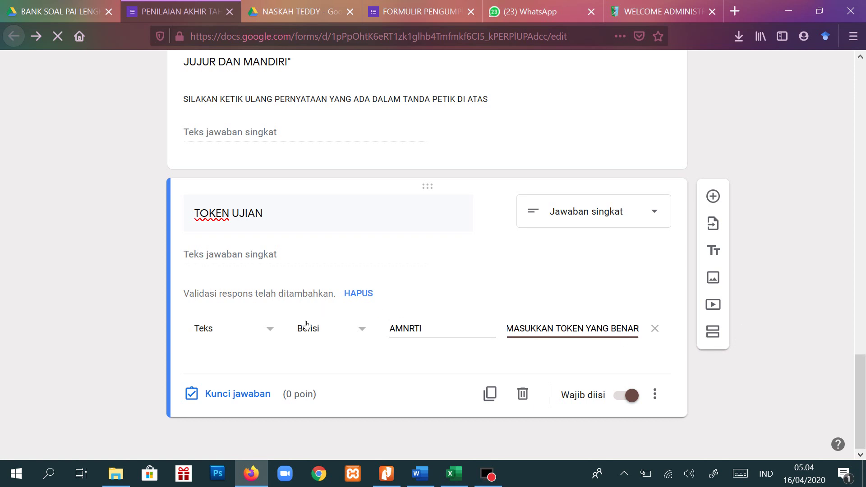
- Add a section 'SOAL PILIHAN GANDA' described 'PILIHLAH SATU JAWABAN YANG DIANGGAP PALING BENAR'
left_click(713, 332)
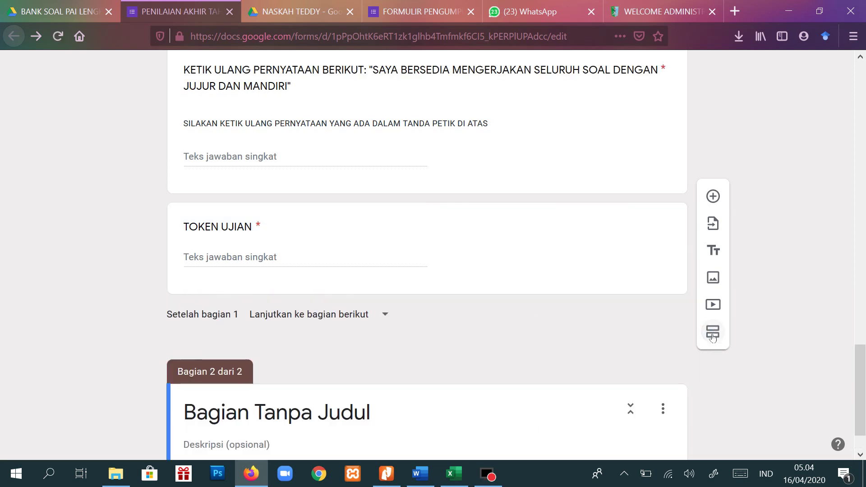
left_click(310, 357)
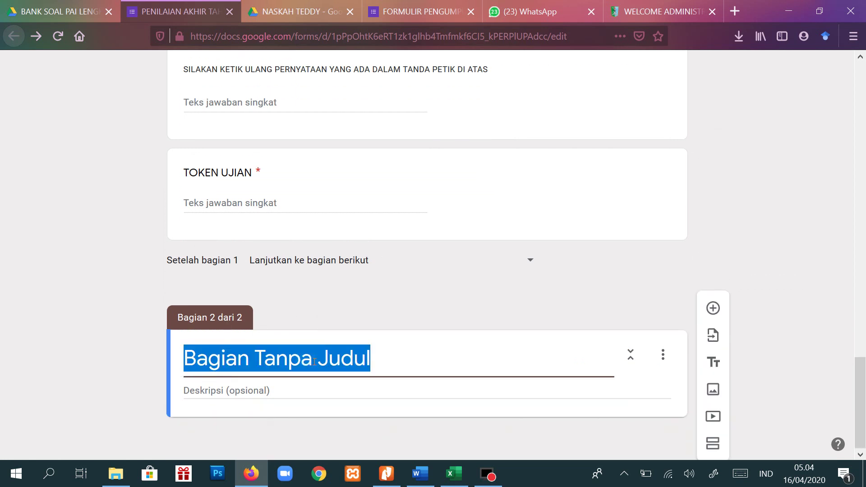
type("SOAL ")
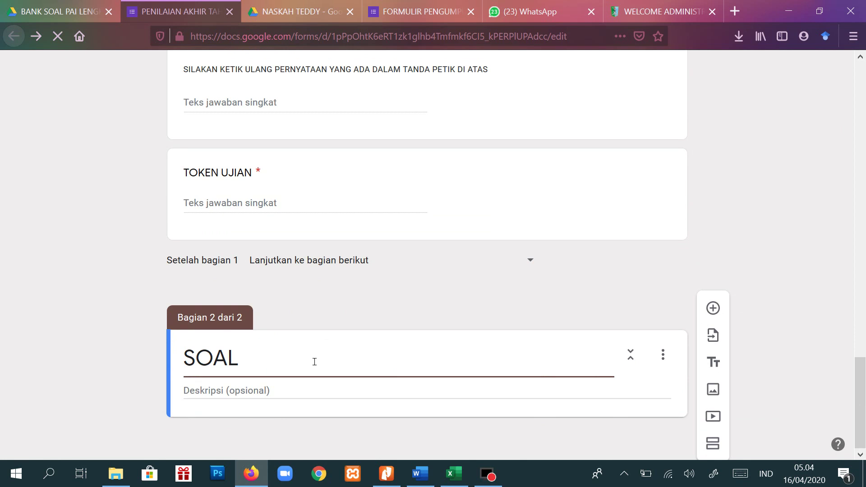
type("PILIHAN")
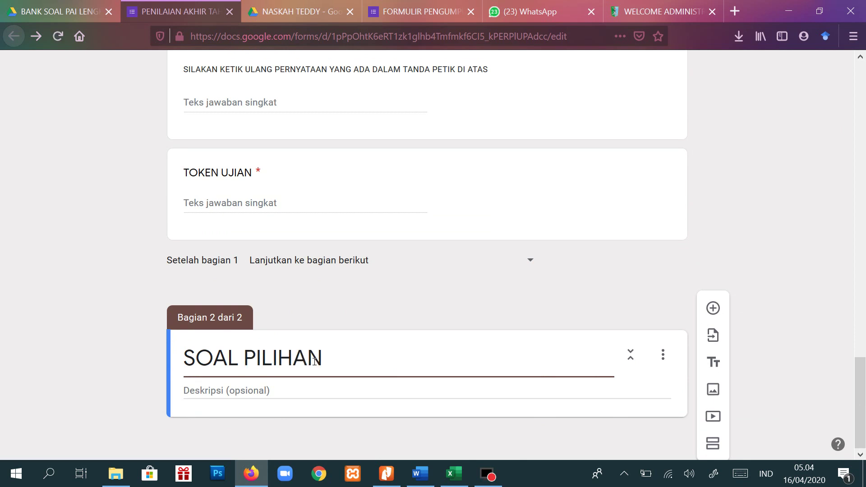
type(" GANDA")
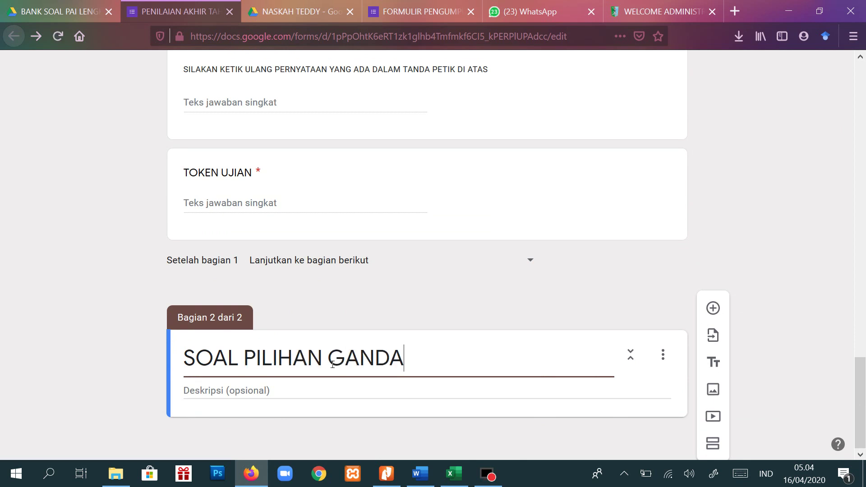
left_click(266, 392)
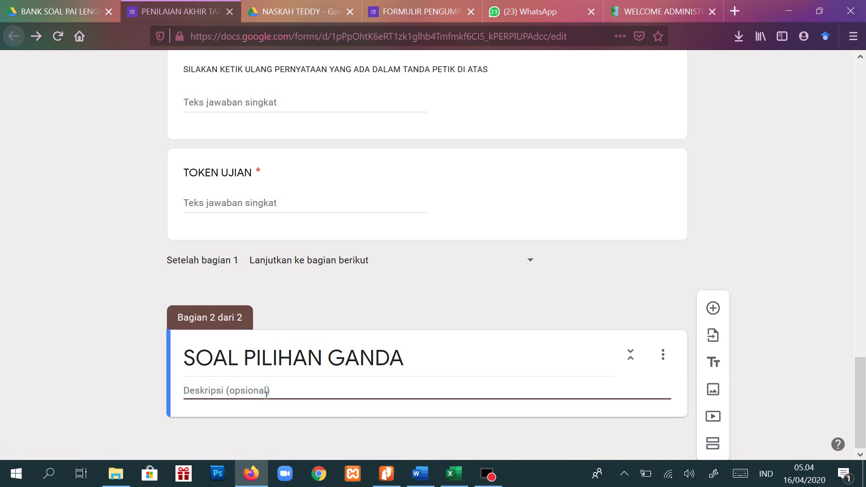
type("PILIHLAH")
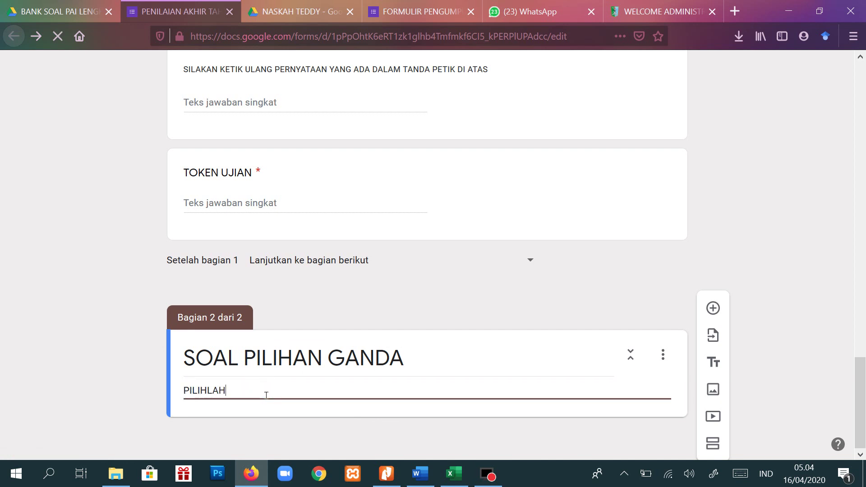
type(" SATU JAWABAN YANG DIANGGAP PALING BENAR")
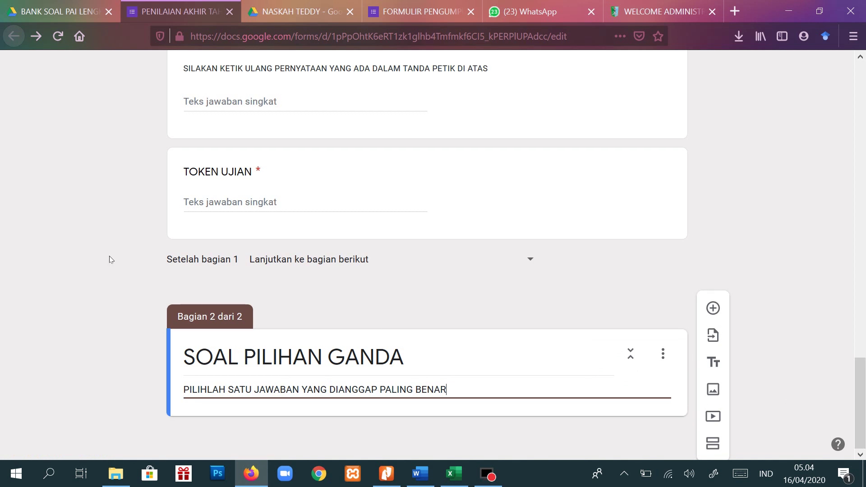
- Add a required question 'Secara bahasa, makna Iman adalah ....' to the new section
left_click(714, 311)
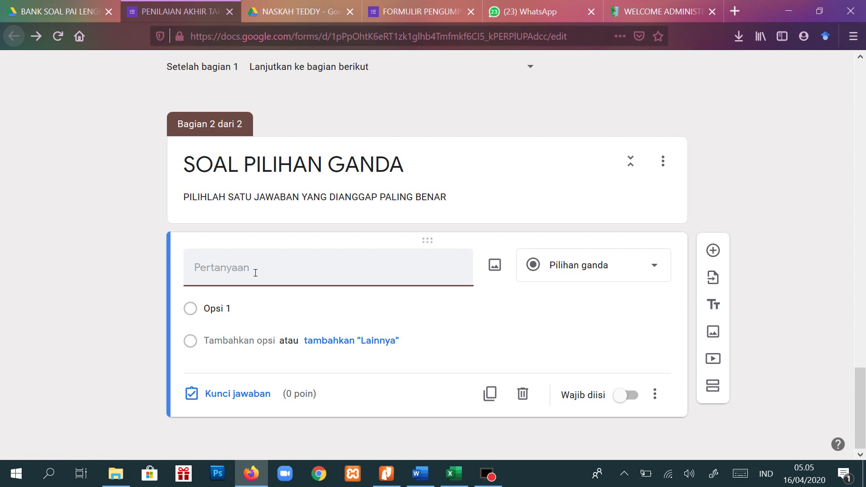
type("Secara bahasa, makna Iman adalah ....")
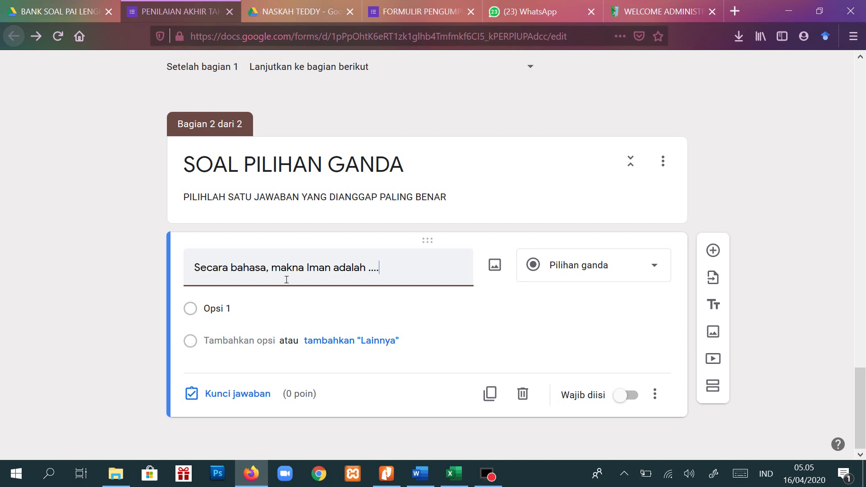
left_click(628, 395)
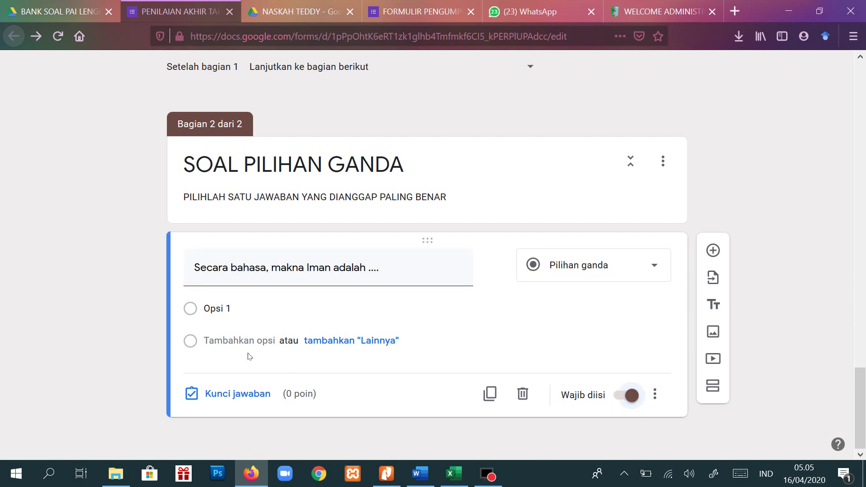
- Enter the answer options selamat, percaya, yakin and damai
left_click(268, 312)
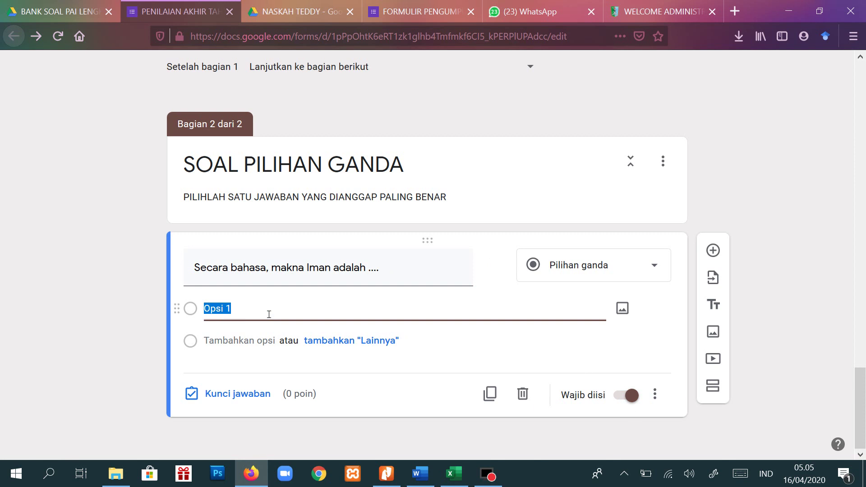
type("selama")
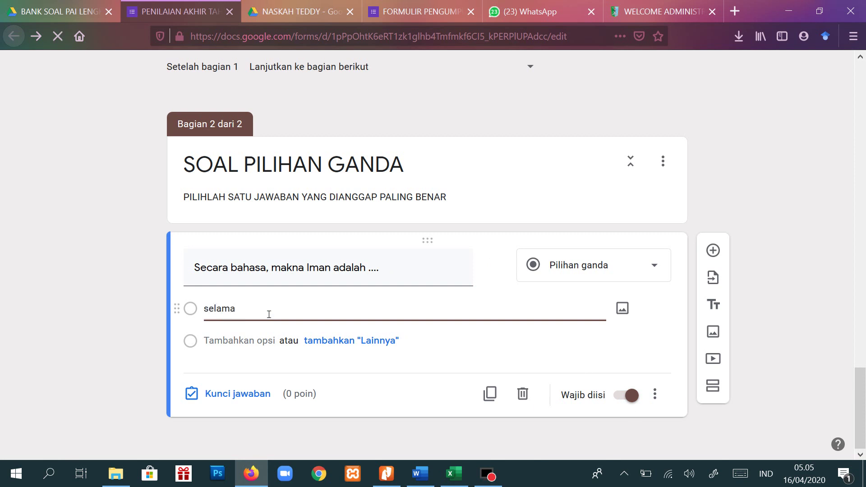
type("t")
key("Home")
type("a.")
key("BackSpace")
key("BackSpace")
key("BackSpace")
key("End")
key("Return")
type("e")
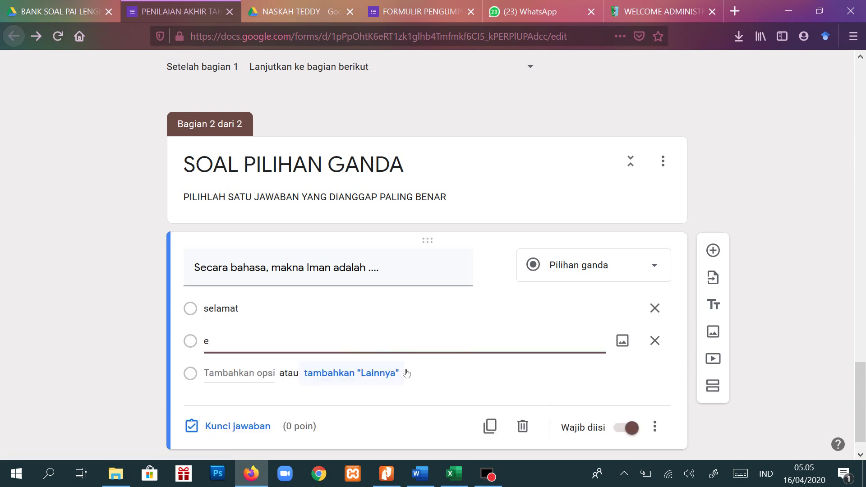
type("percaya")
key("Return")
type("ya")
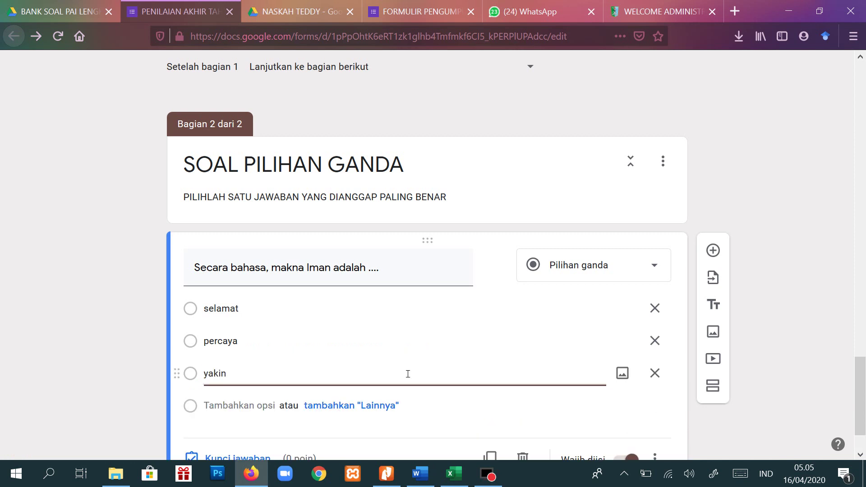
type("kin")
key("Return")
type("damai")
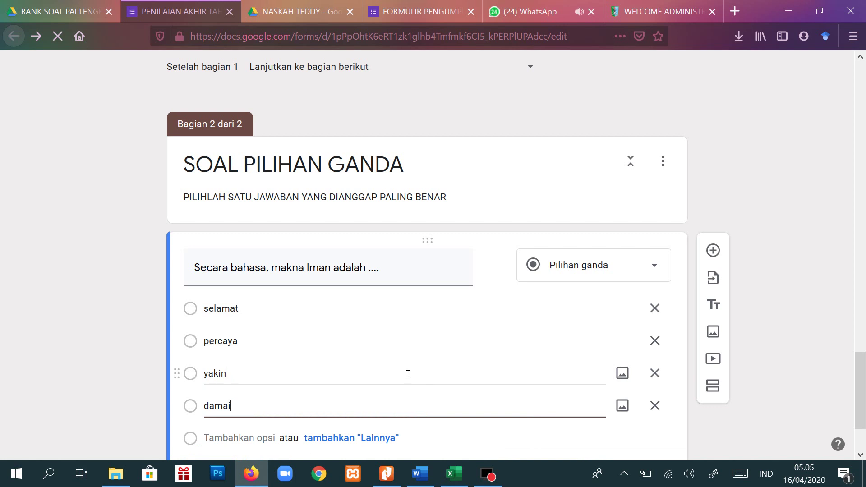